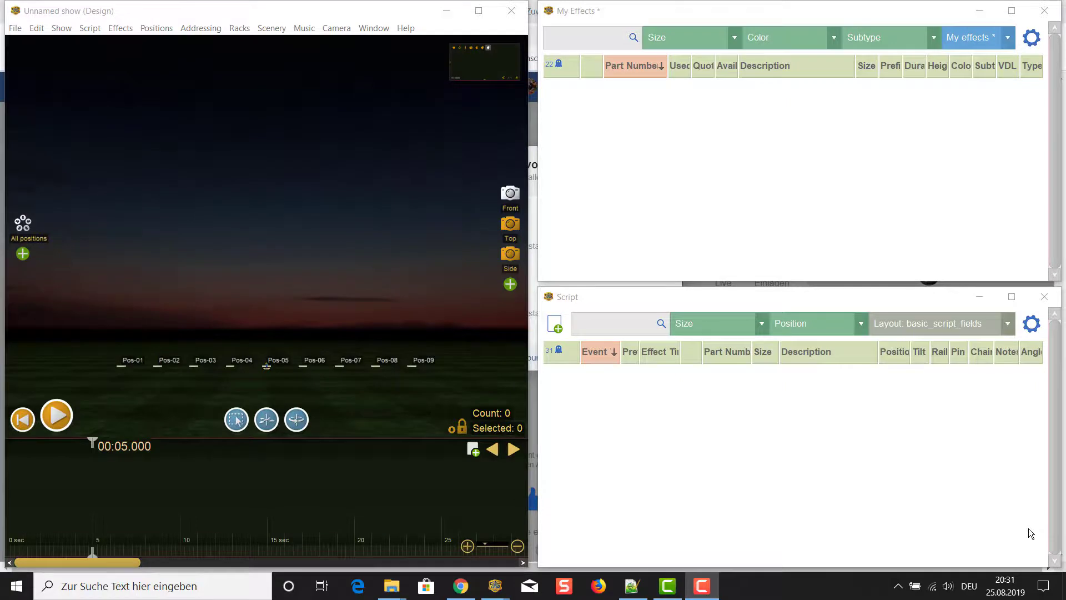
Step: Select position Pos-01 and create an effect described as "30mm pink mine" in the My effects collection
click(137, 362)
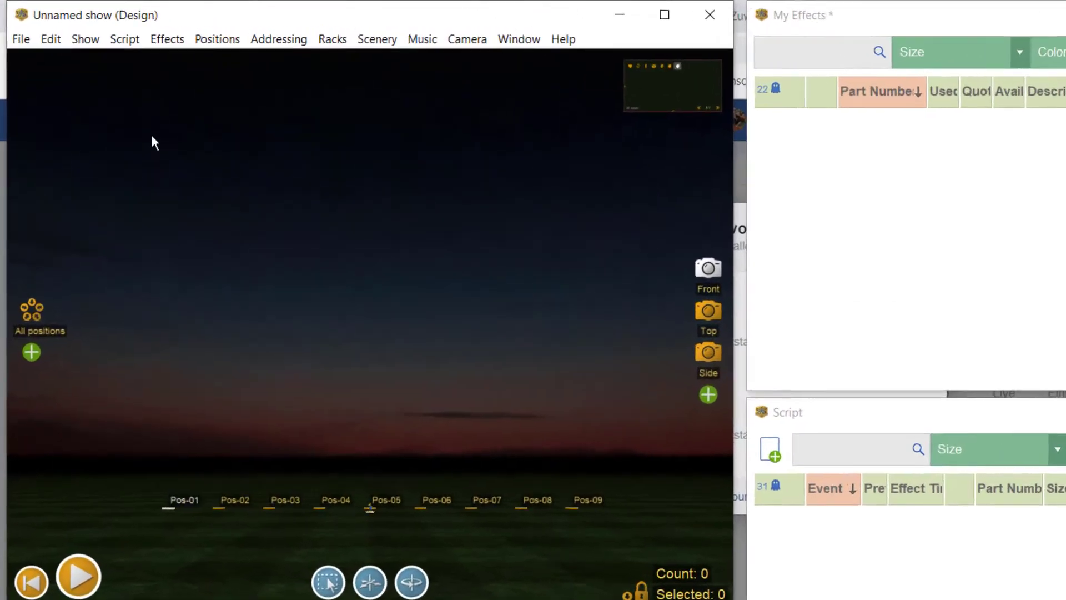
click(176, 43)
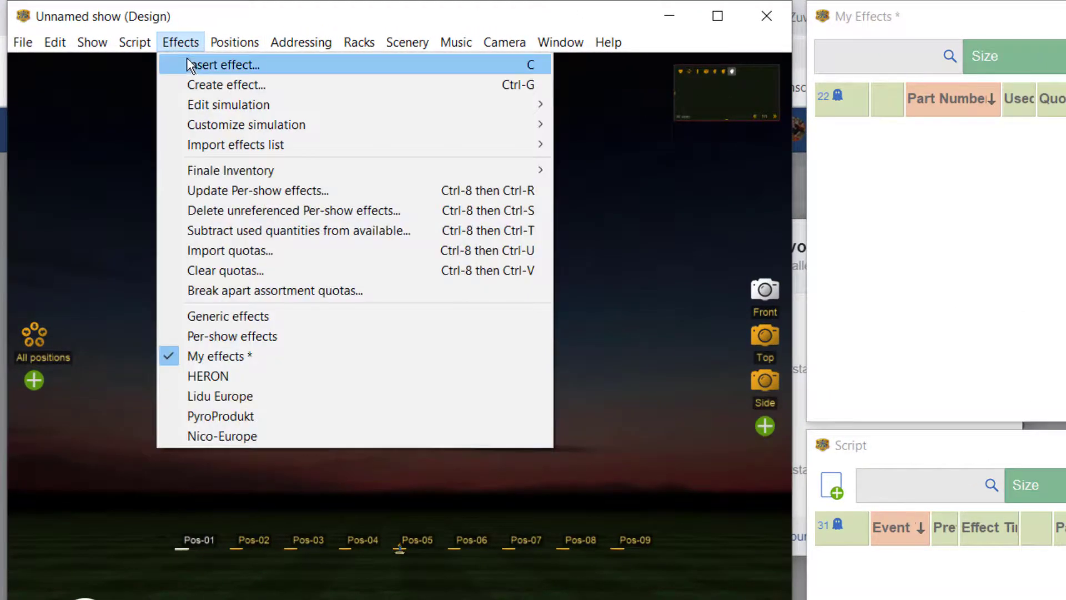
click(198, 83)
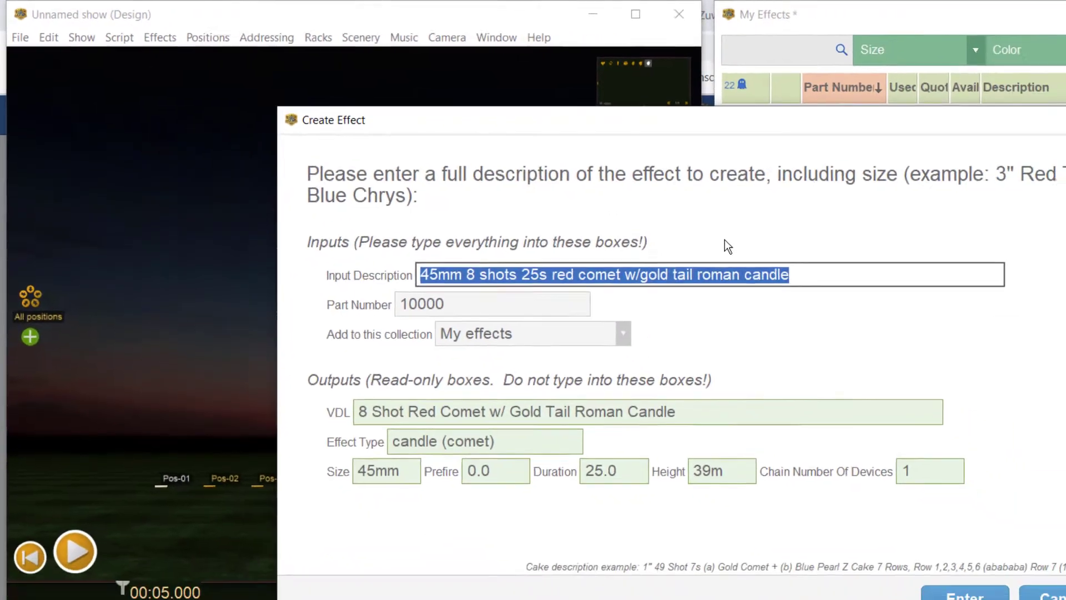
key(BackSpace)
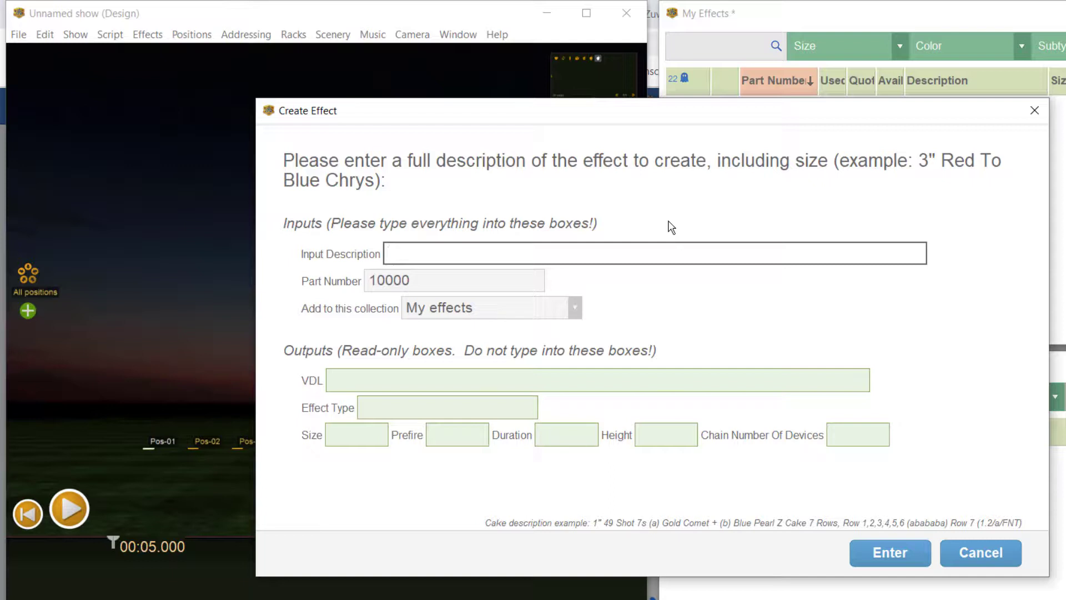
text(30)
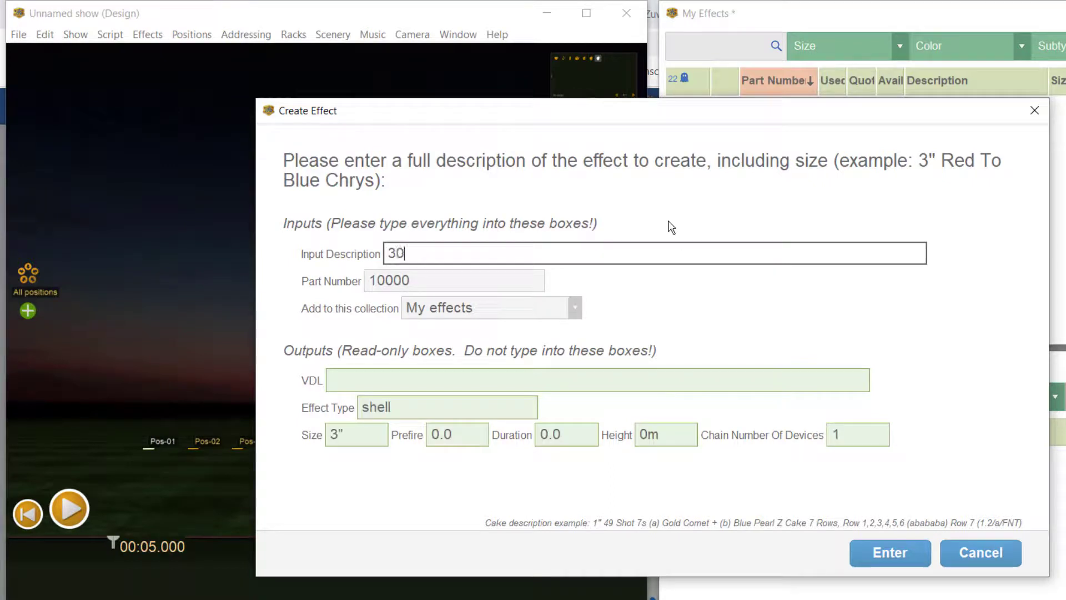
text(mm pink m)
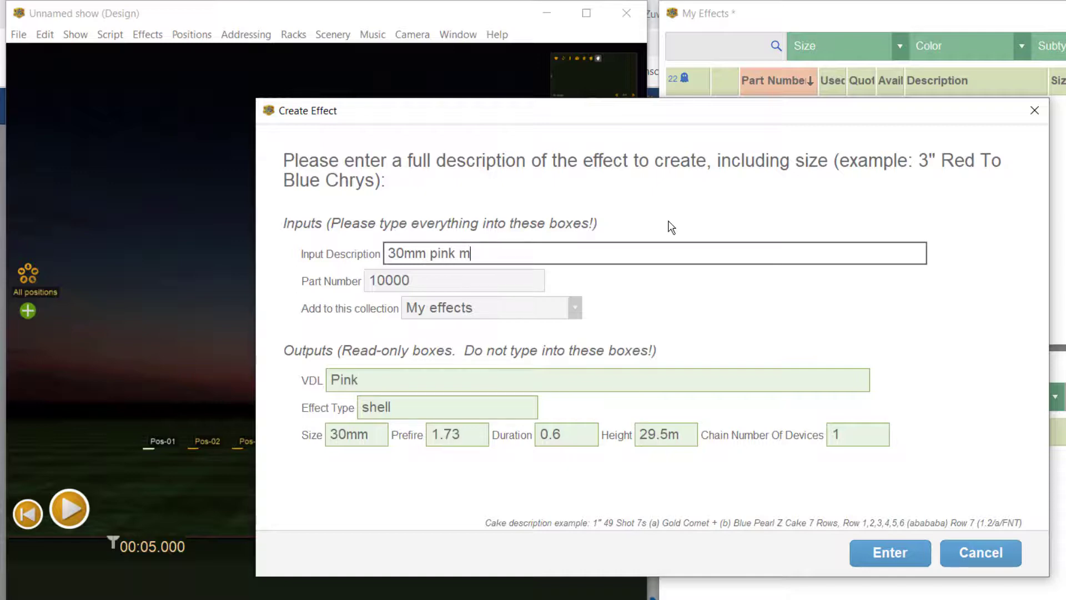
text(ine)
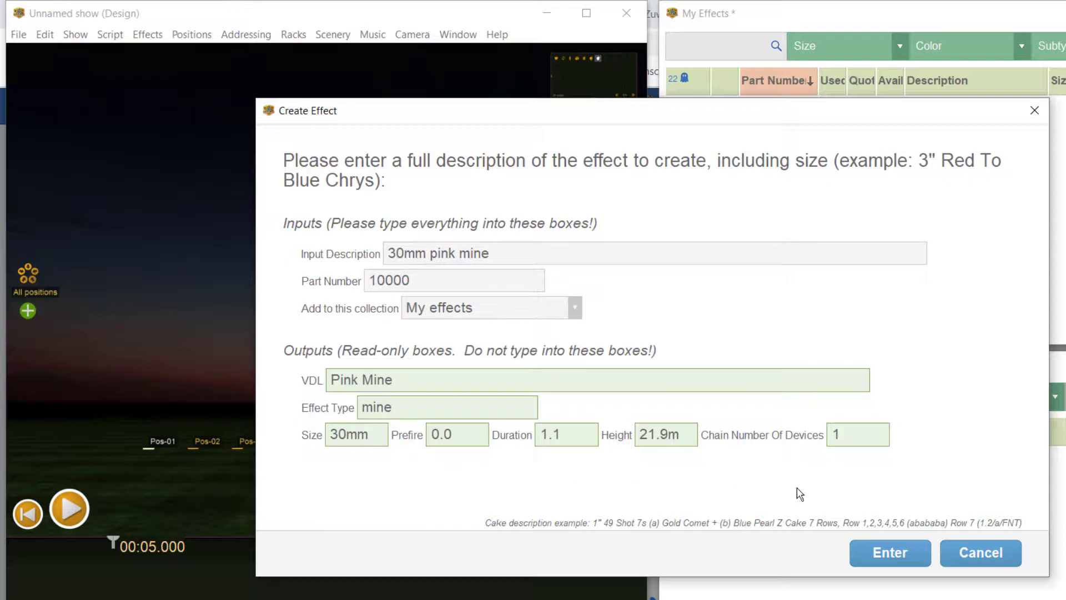
click(888, 560)
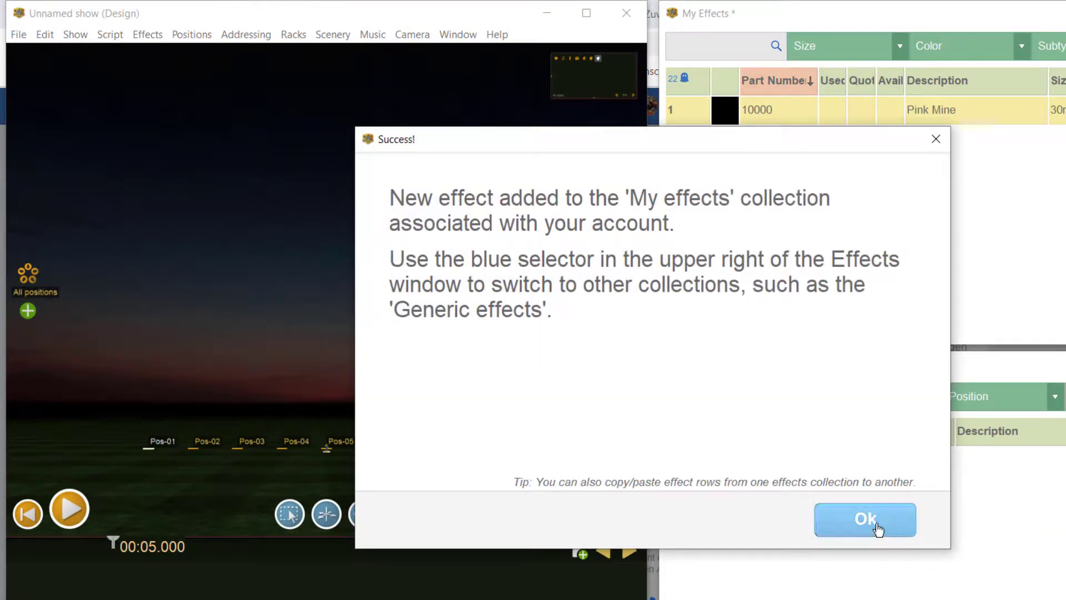
click(879, 533)
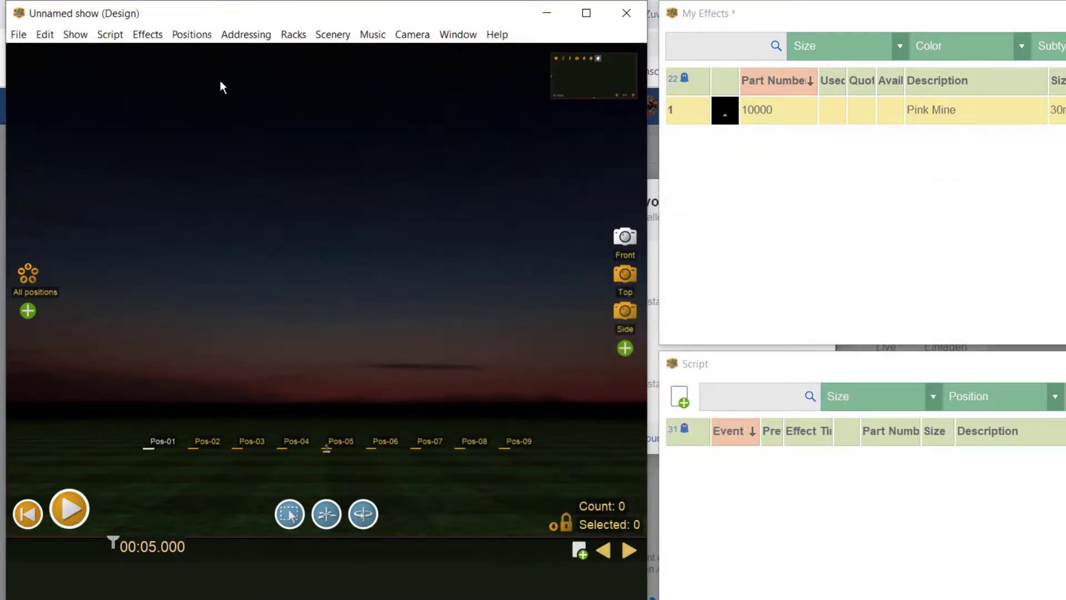
Step: Create a second effect described as "45mm orange to purple mine" in the My effects collection
click(145, 35)
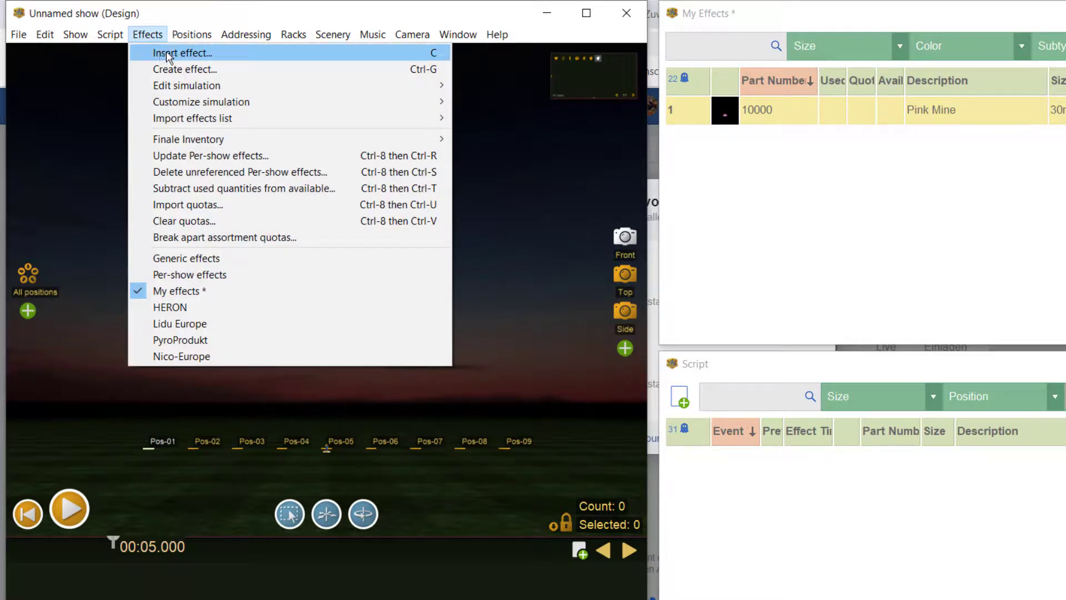
click(222, 69)
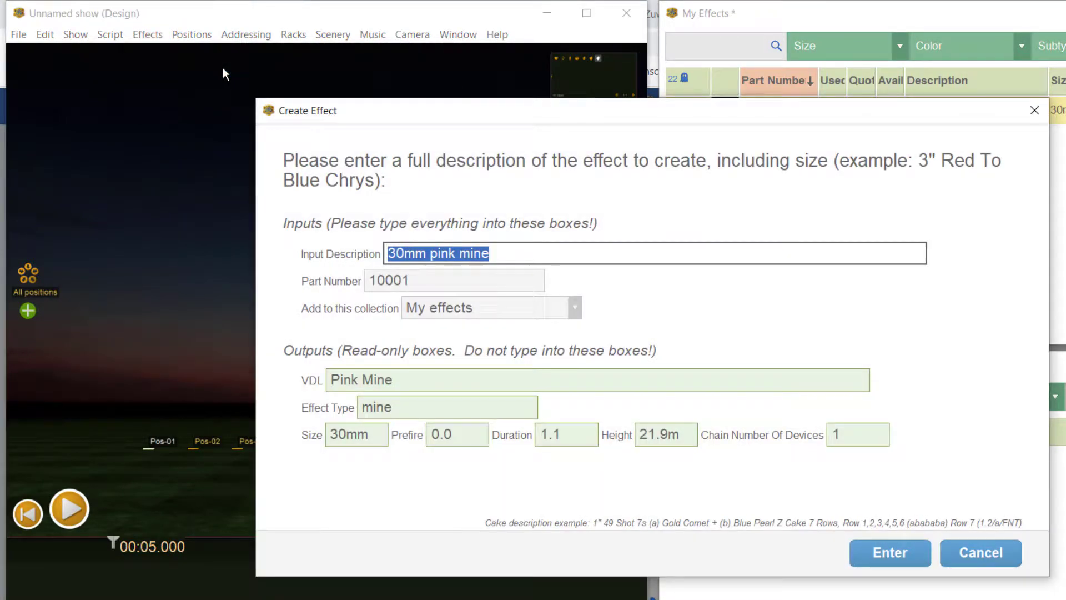
key(BackSpace)
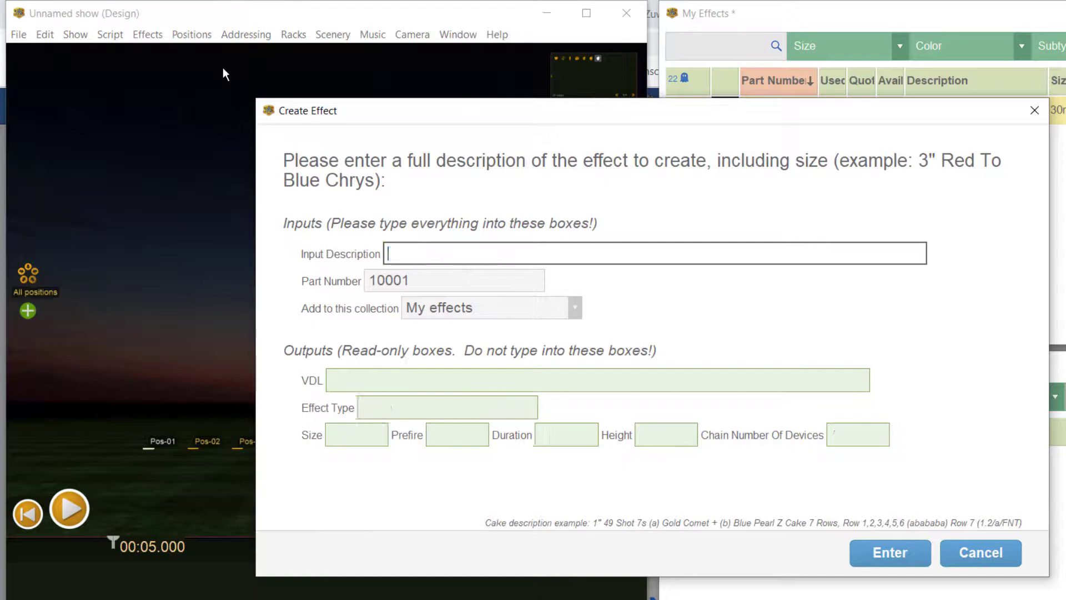
text(45)
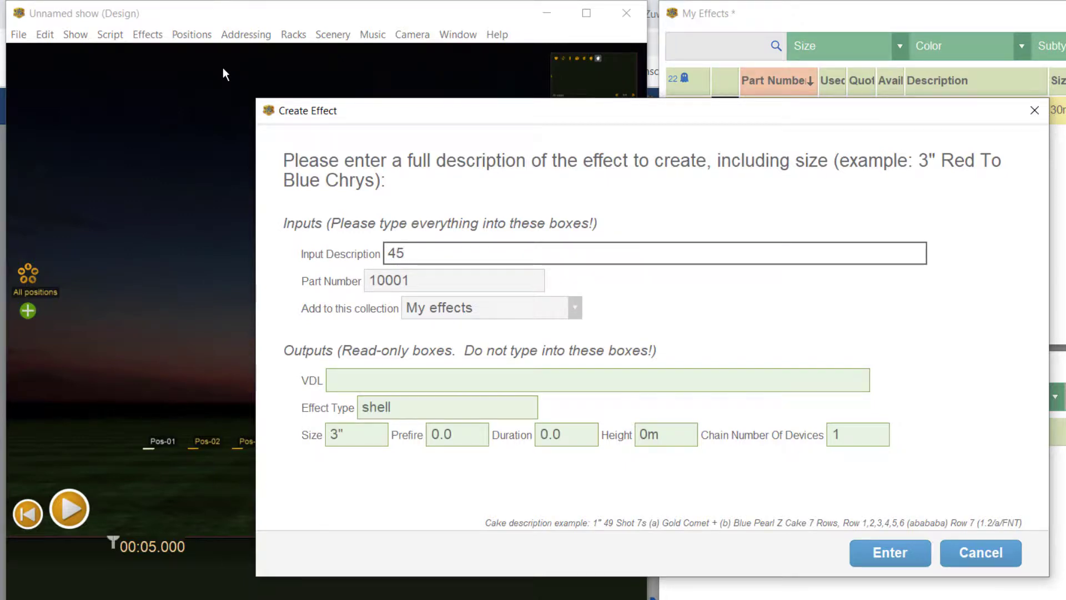
text(mm or)
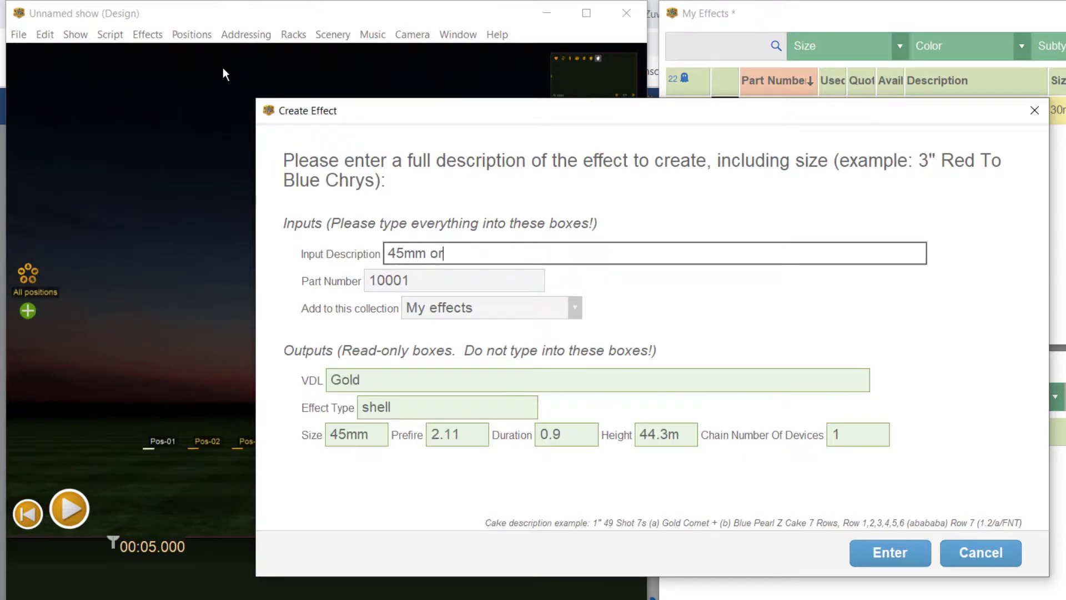
text(ange )
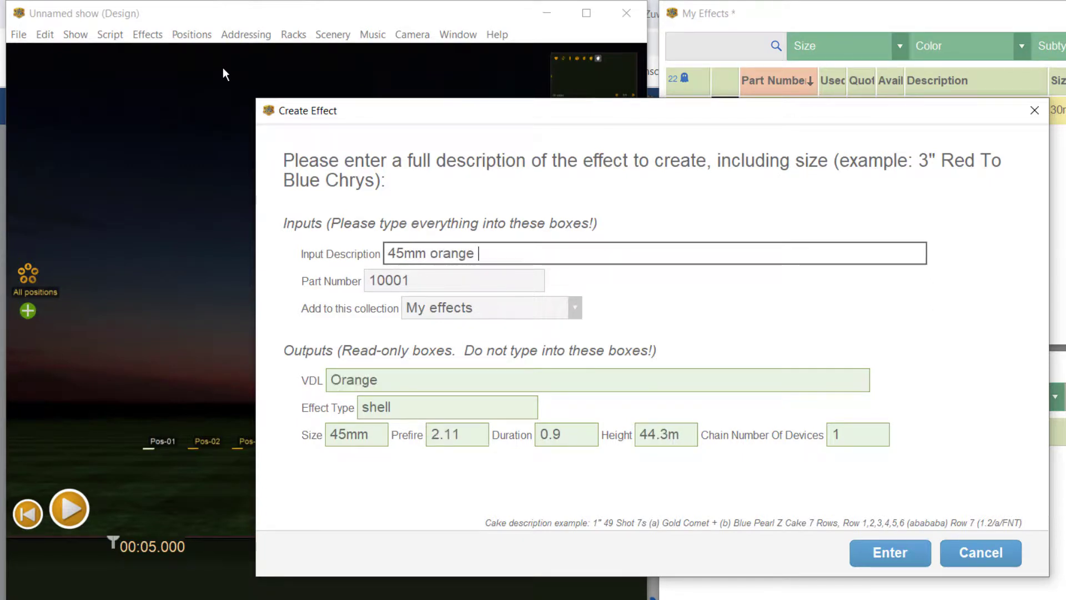
text(to purple)
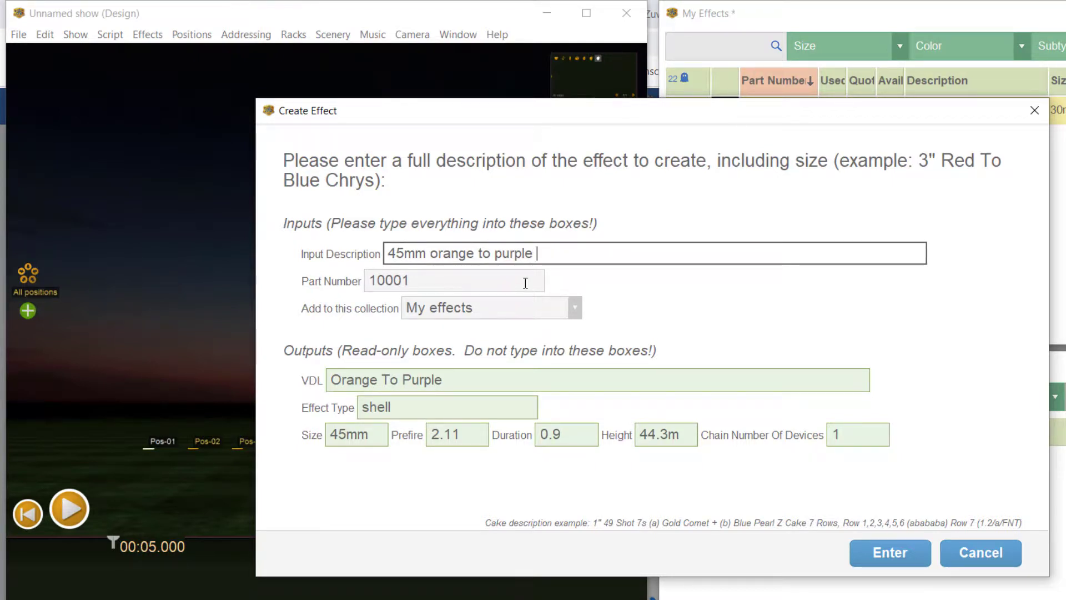
text(mine)
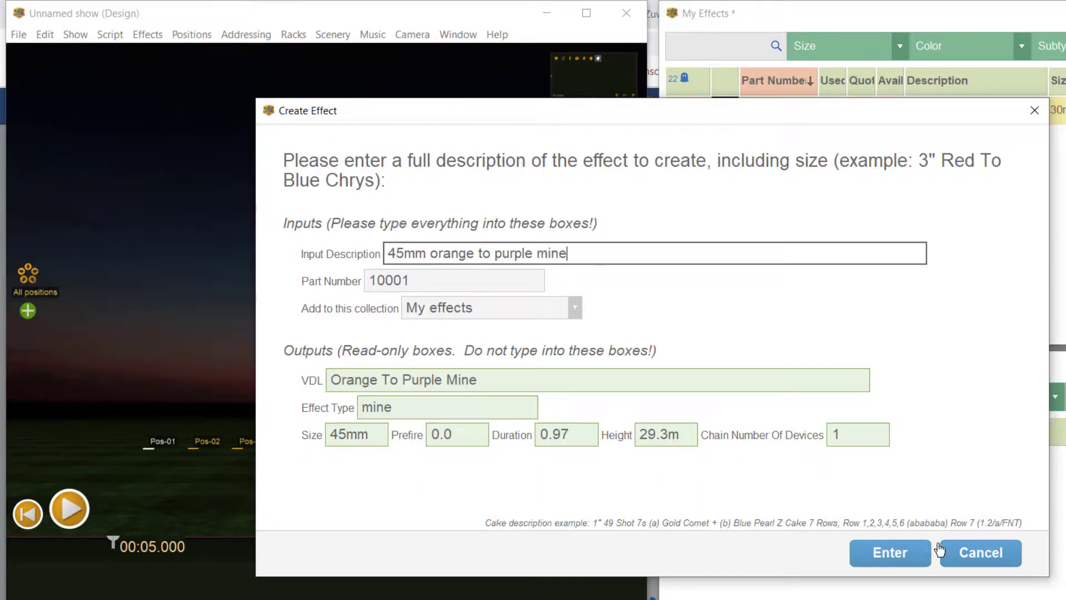
click(891, 553)
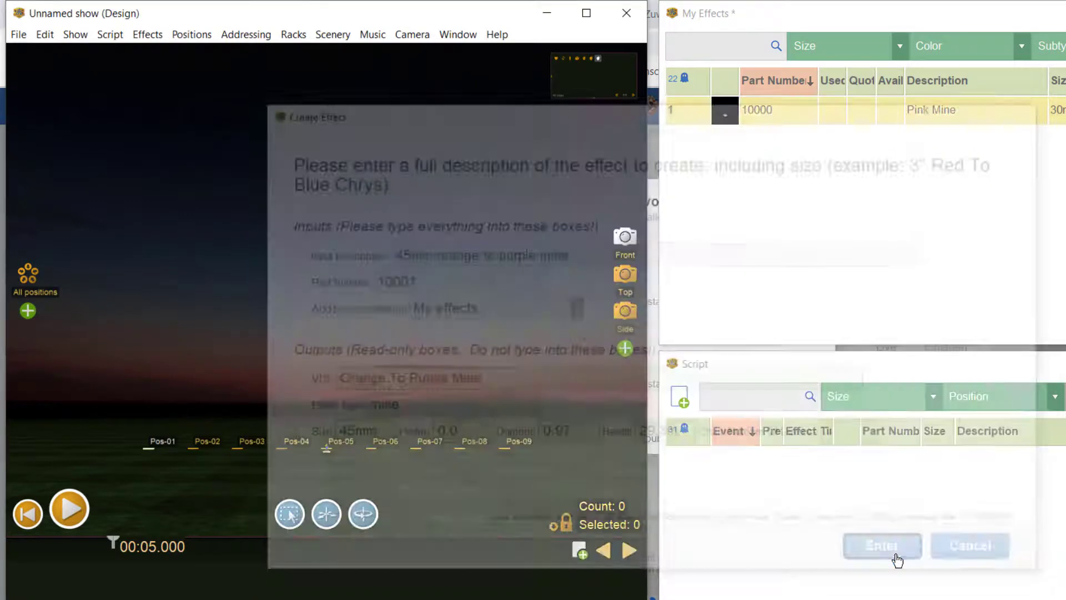
click(883, 524)
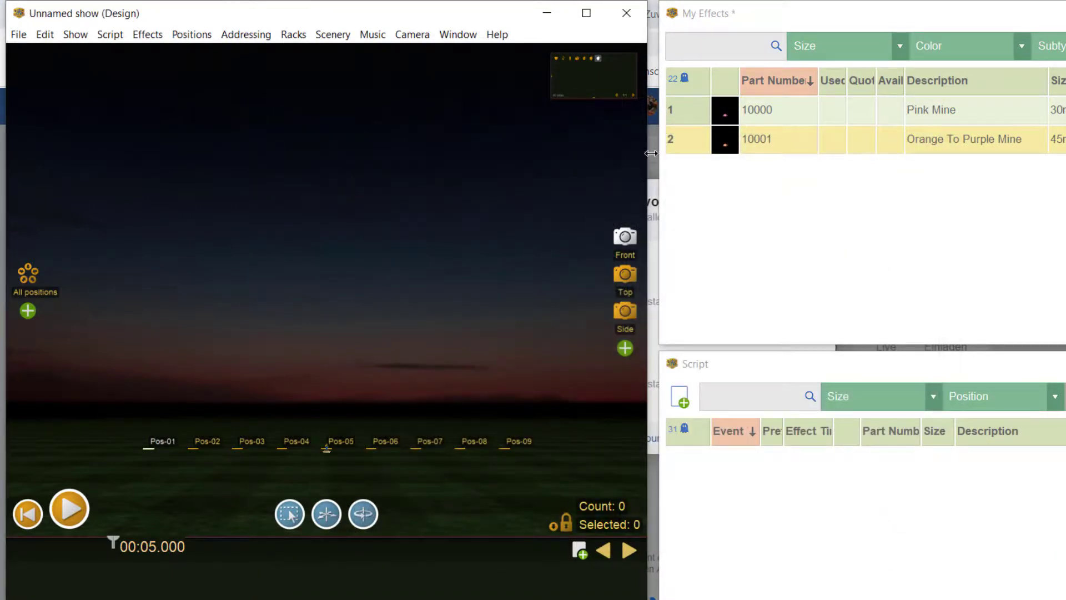
Step: Insert the Pink Mine at 00:05.000 and the Orange To Purple Mine at 00:08.089 on Pos-01, and return the playhead before them
click(724, 115)
double_click(725, 114)
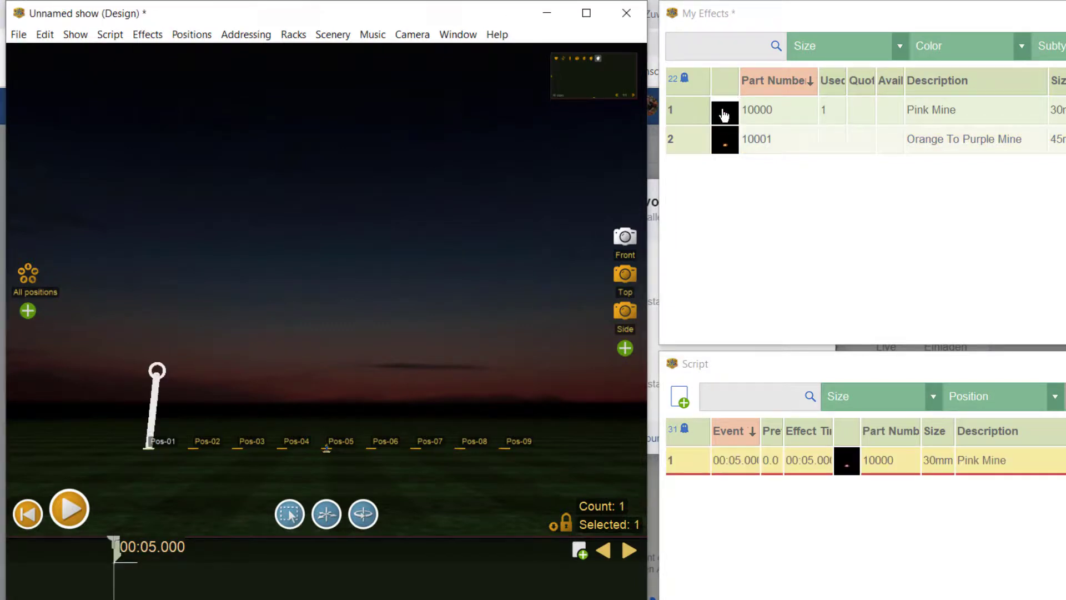
click(179, 556)
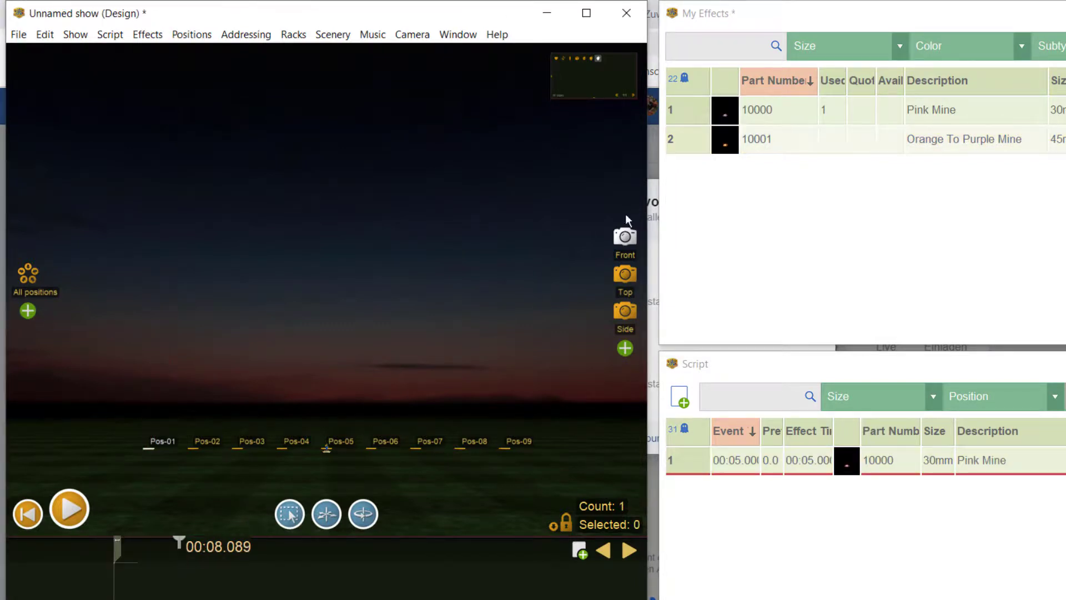
double_click(726, 143)
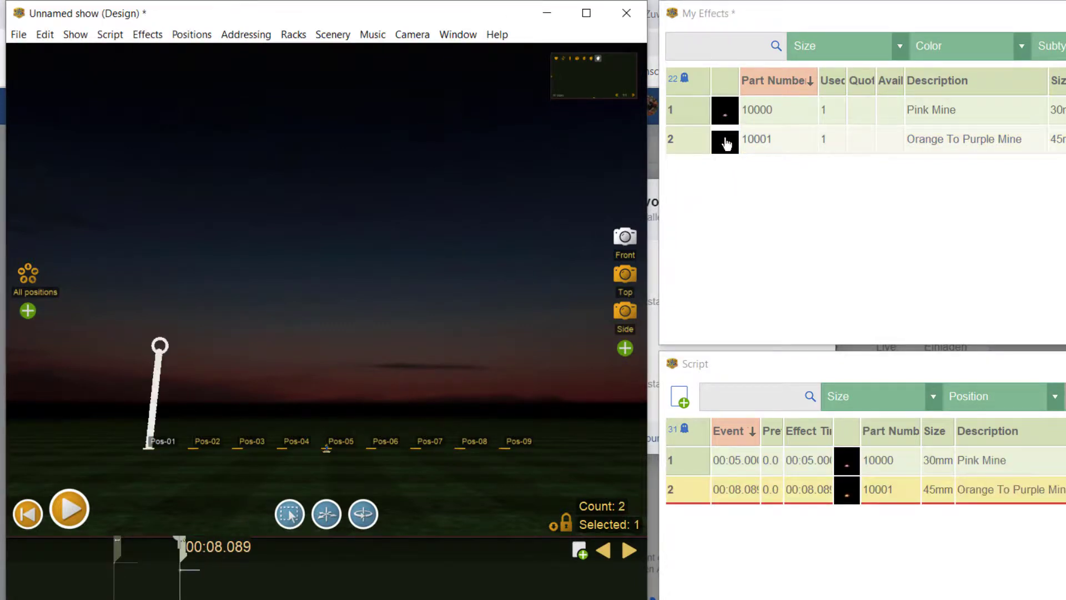
click(98, 554)
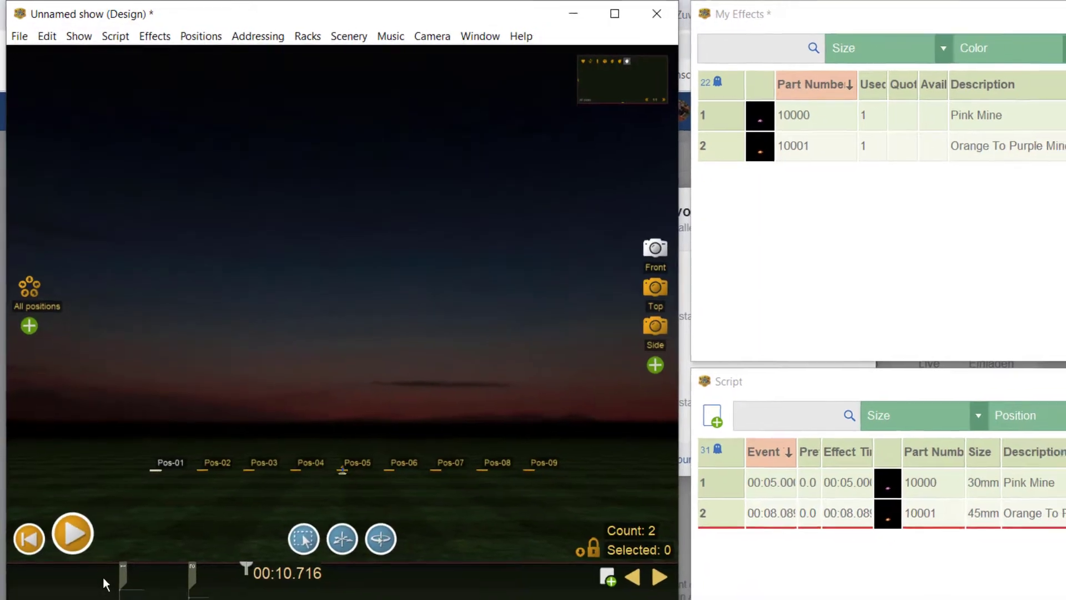
Step: Start creating a third effect and begin its description with "50mm crackling silver with"
key(ctrl+e)
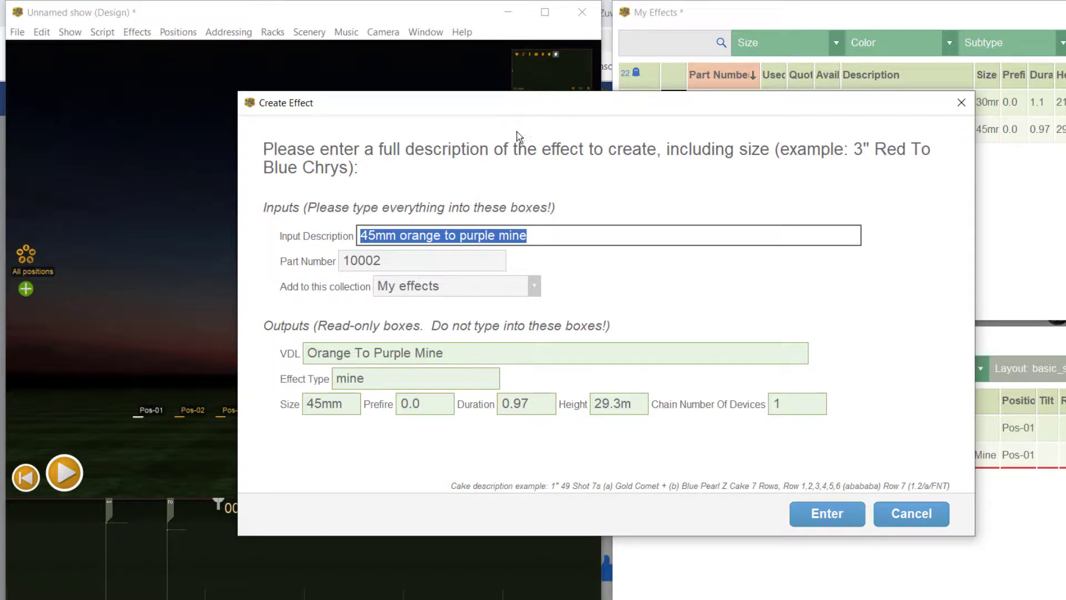
drag(537, 104, 542, 165)
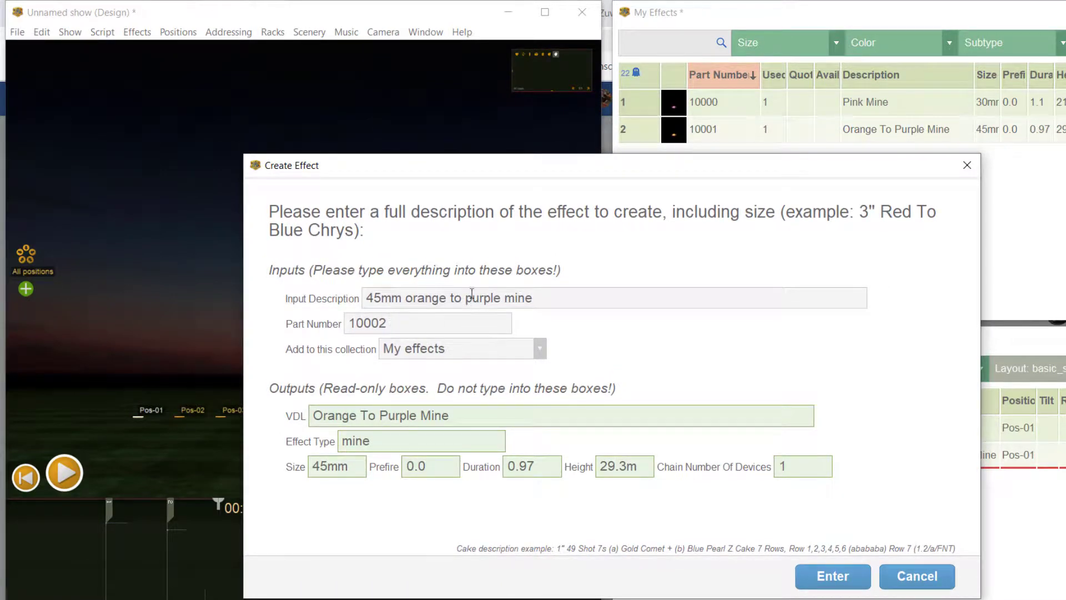
drag(565, 299, 185, 321)
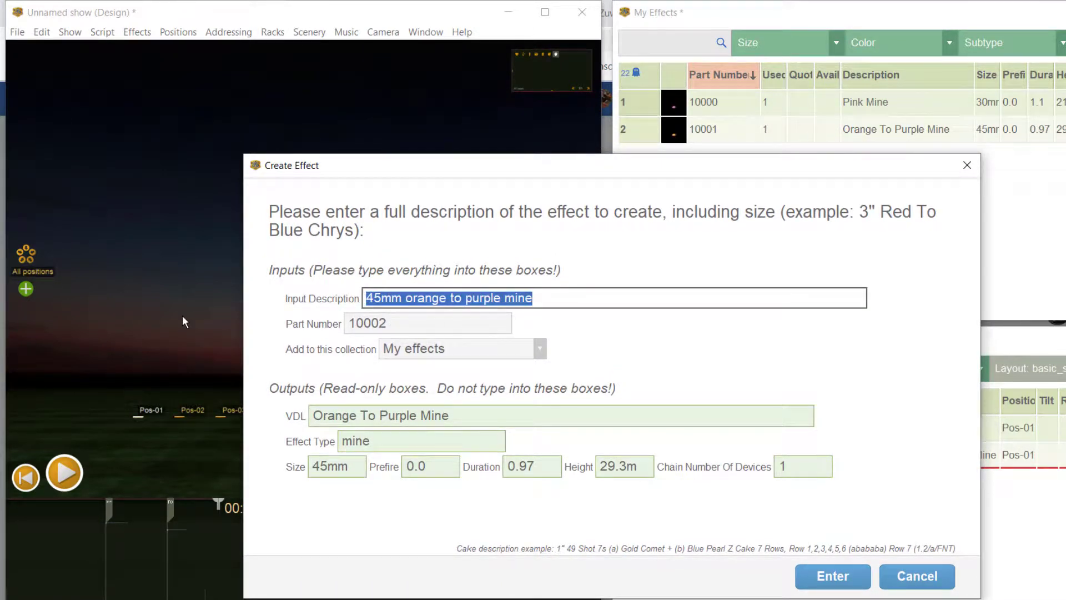
key(BackSpace)
text(50)
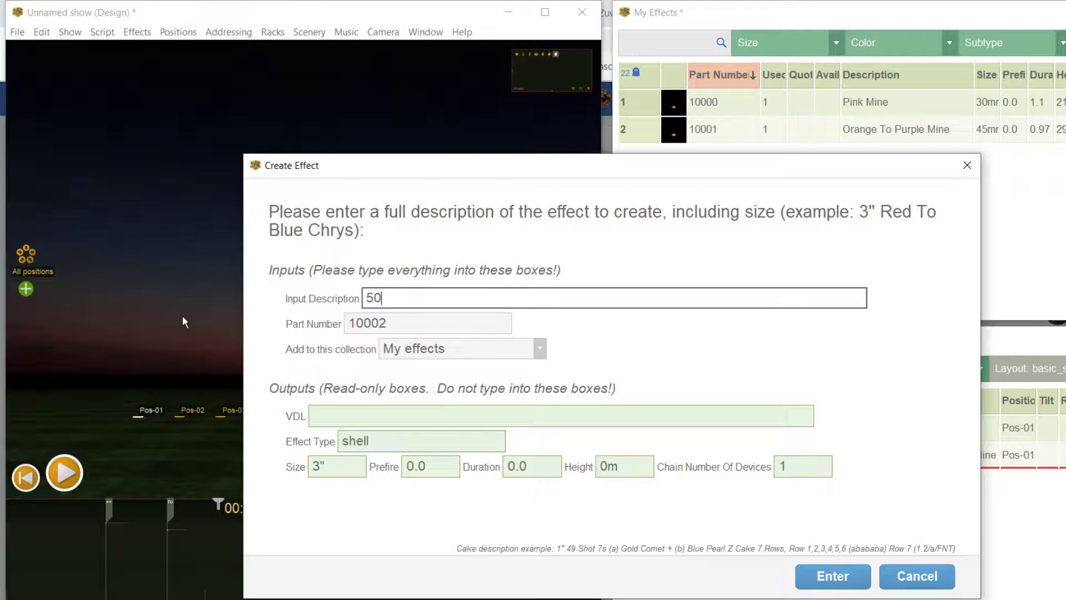
text(mm crac)
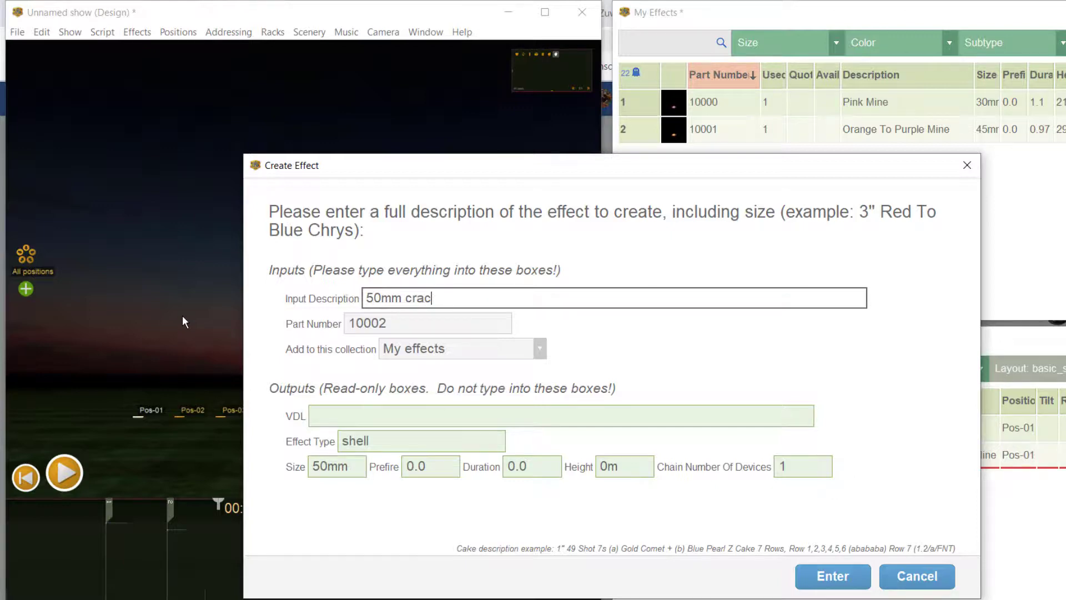
text(kling si)
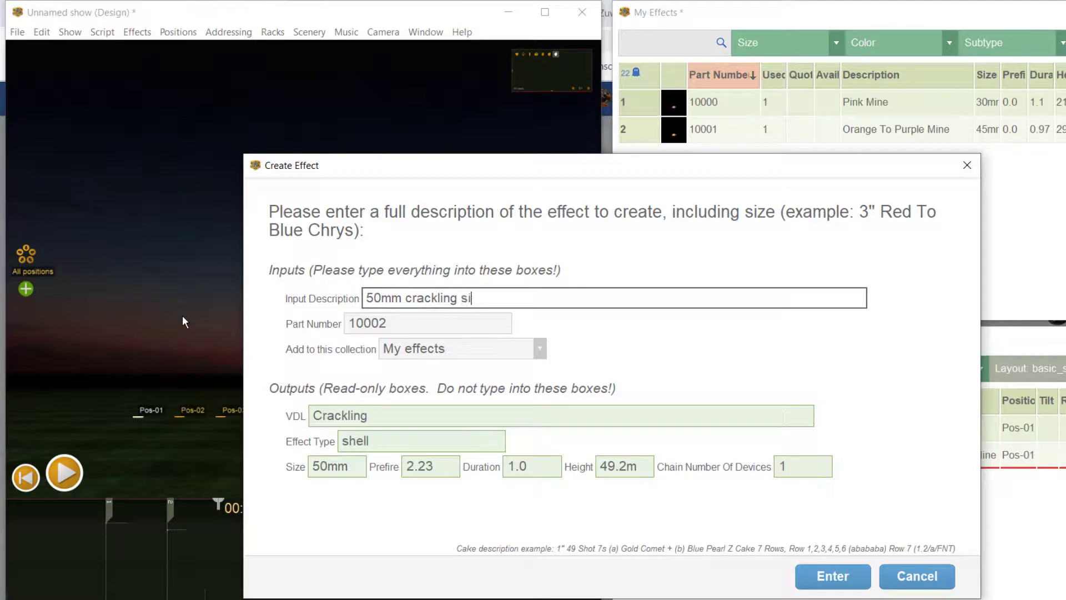
text(le)
key(BackSpace)
text(ver with)
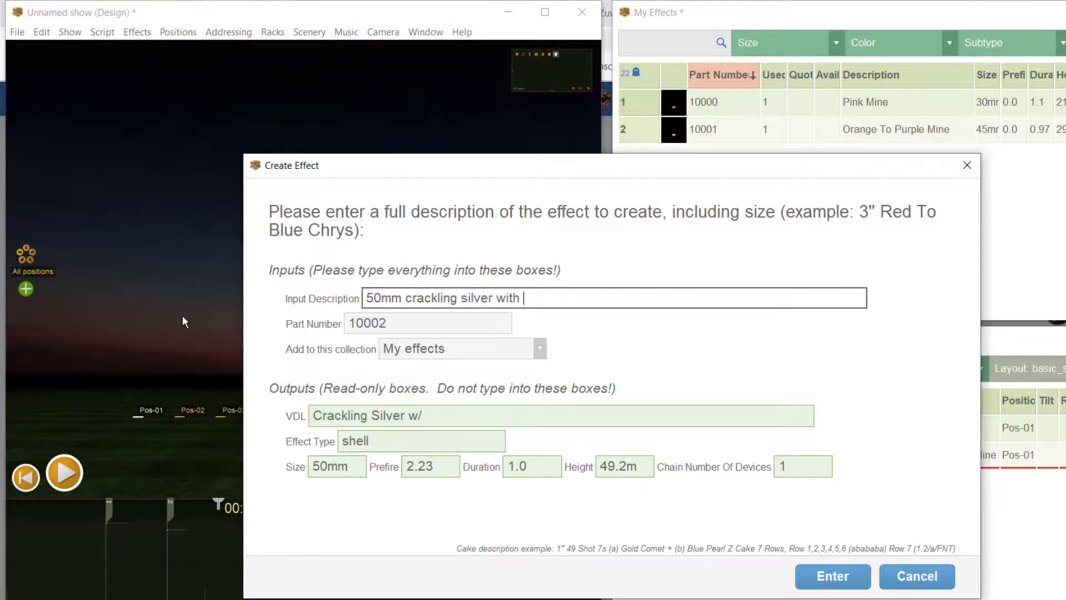
Step: Extend the new effect's description with "purple above mine", without a slash after "with"
text( / purole)
key(BackSpace)
key(BackSpace)
key(BackSpace)
text(ple a)
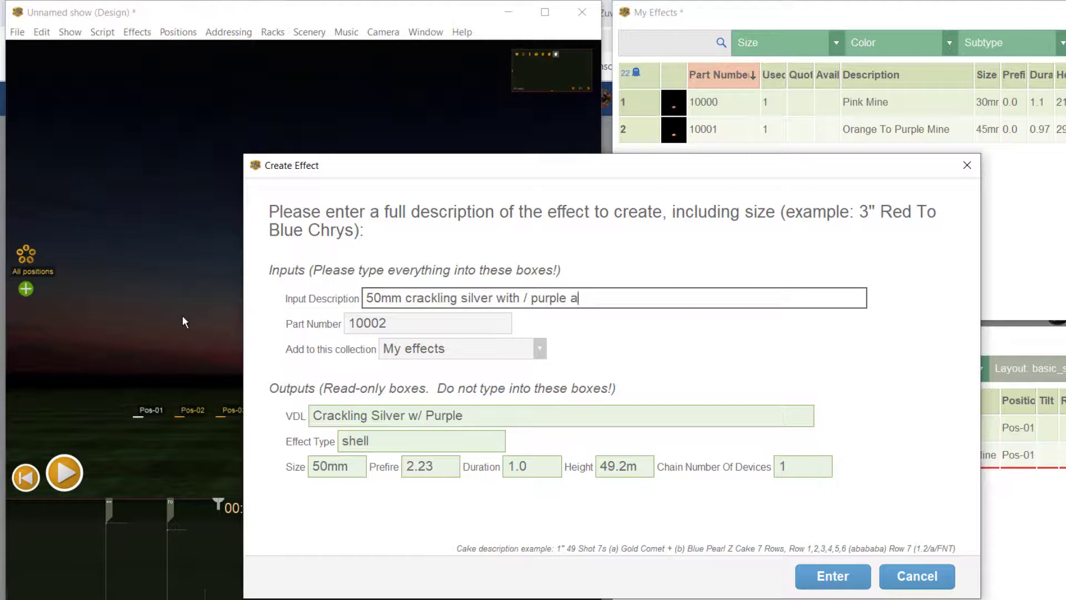
text(bove)
key(BackSpace)
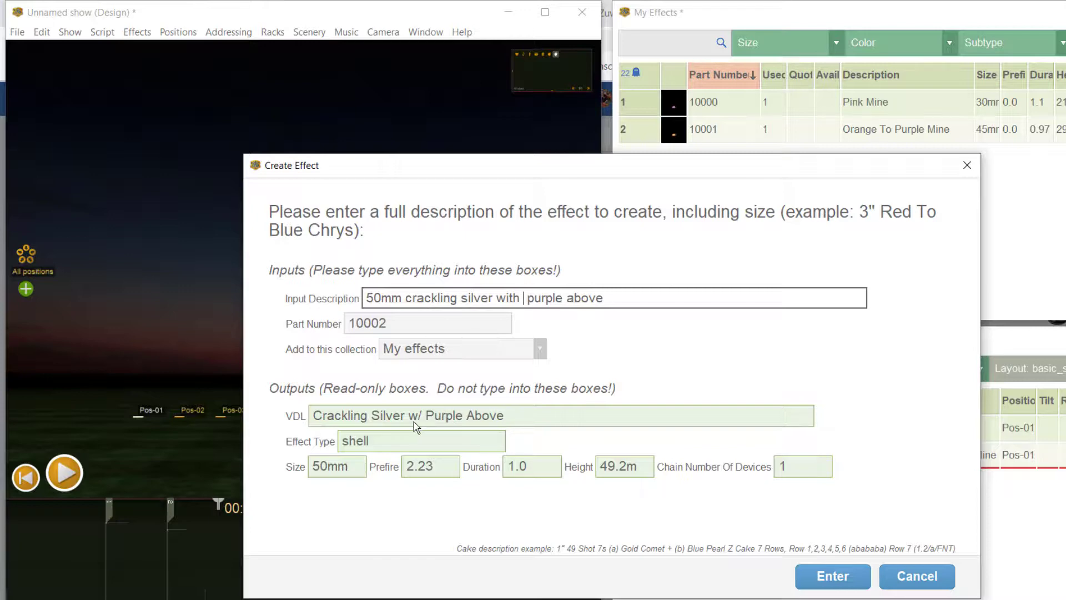
click(614, 297)
text(mine)
click(476, 326)
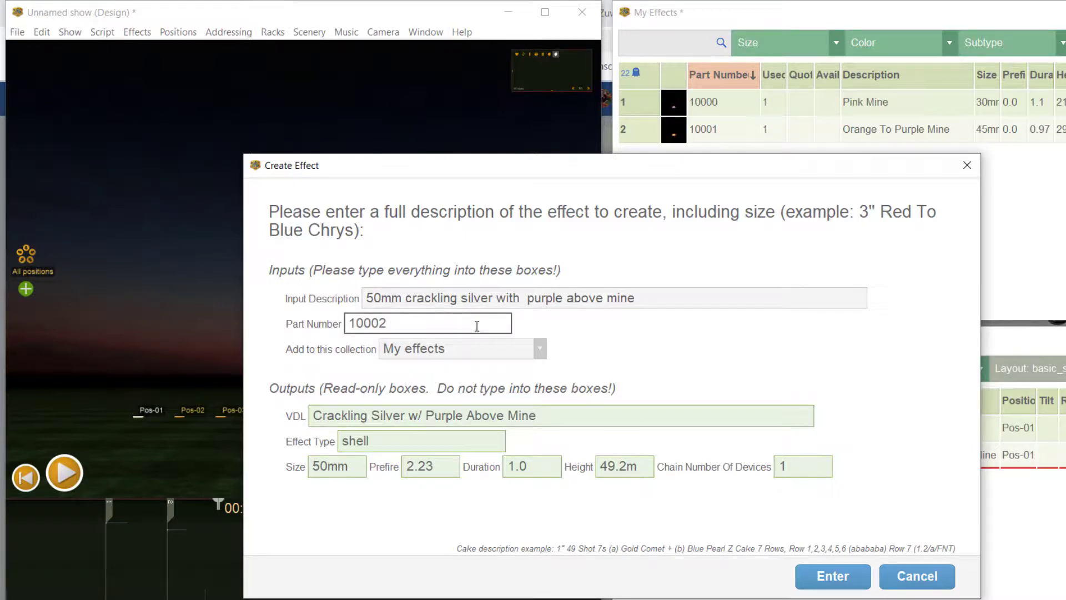
Step: Reword the description to "50mm crackling silver Mine with purple above" and add the effect to the collection
click(495, 300)
text(Mine)
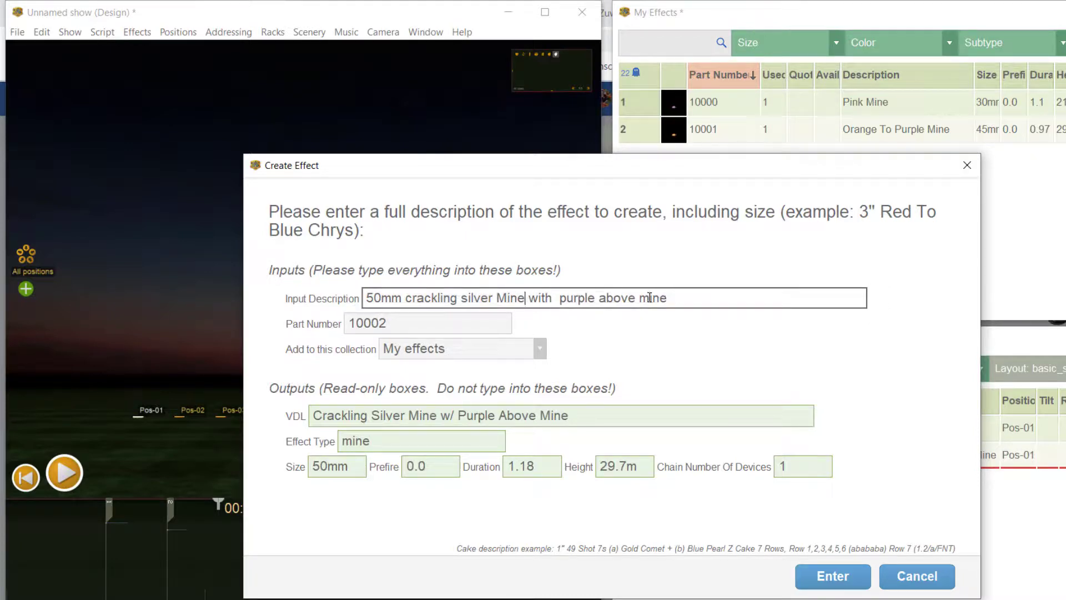
drag(638, 300, 747, 303)
key(BackSpace)
click(831, 577)
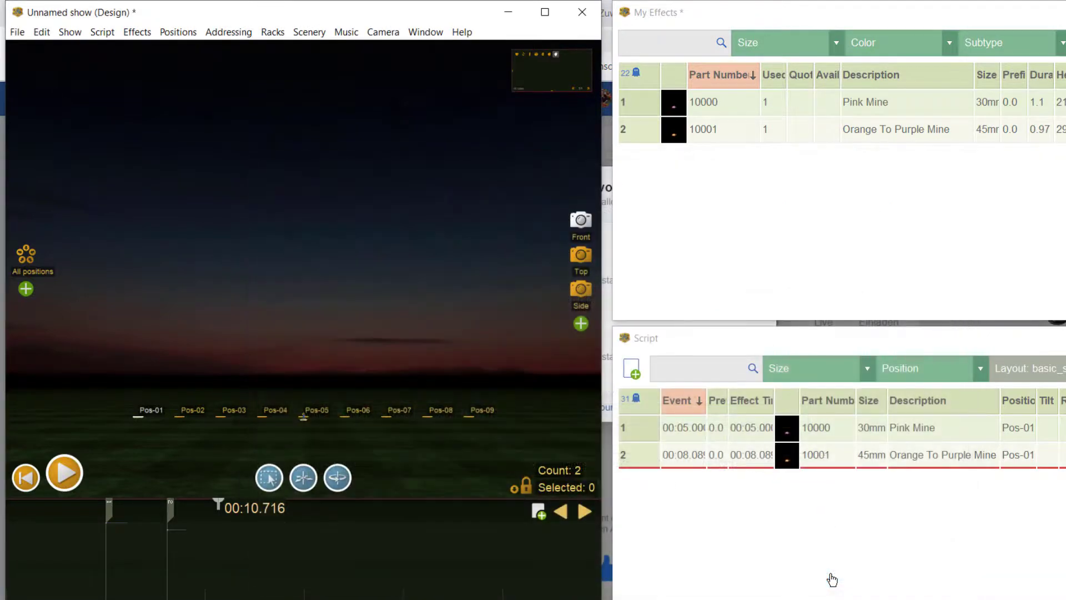
Step: Insert the crackling silver mine with purple above at 00:10.716 on Pos-01 and play its simulation
click(799, 493)
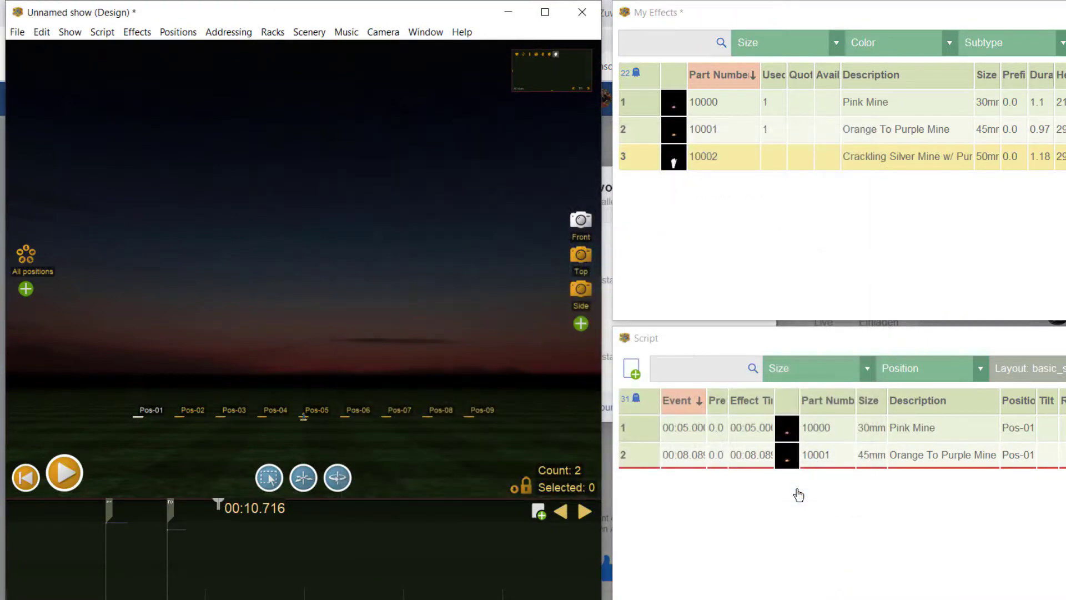
double_click(681, 166)
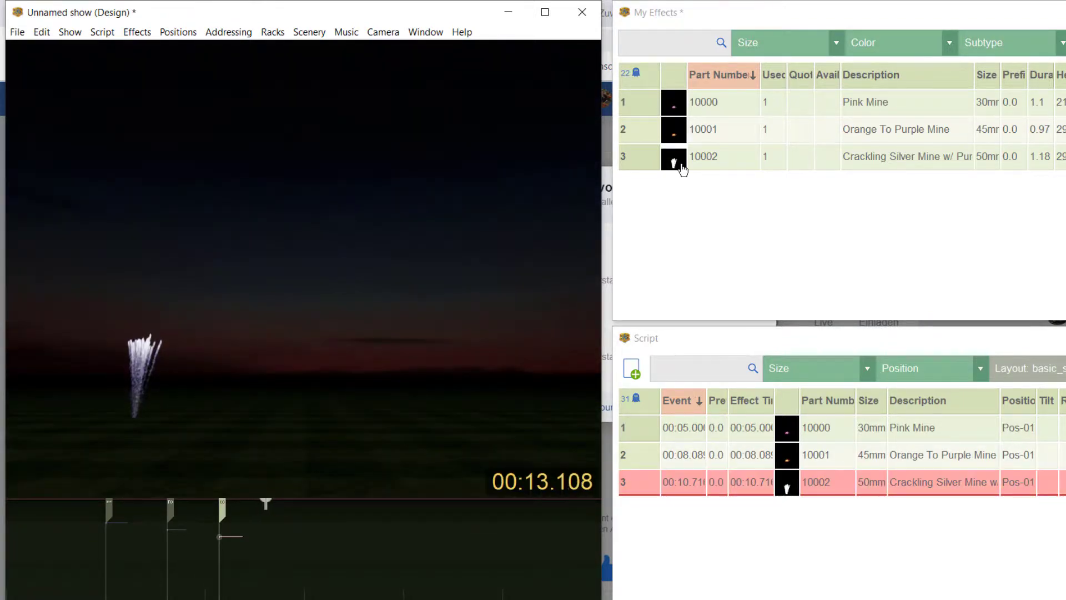
Step: Create a new effect with the description "30 gold comet" in the My effects collection
key(ctrl+e)
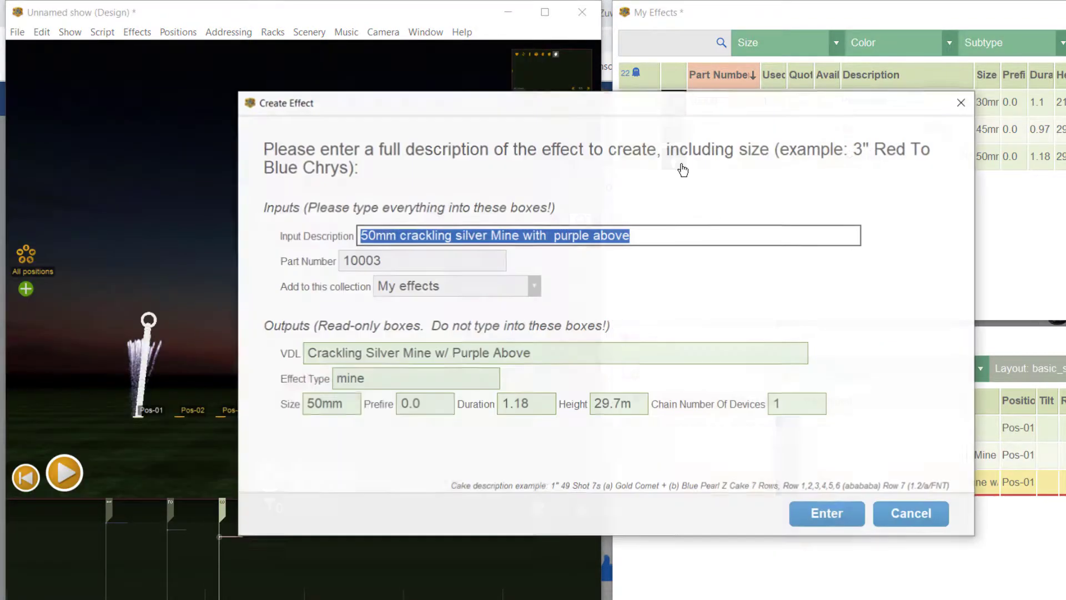
key(BackSpace)
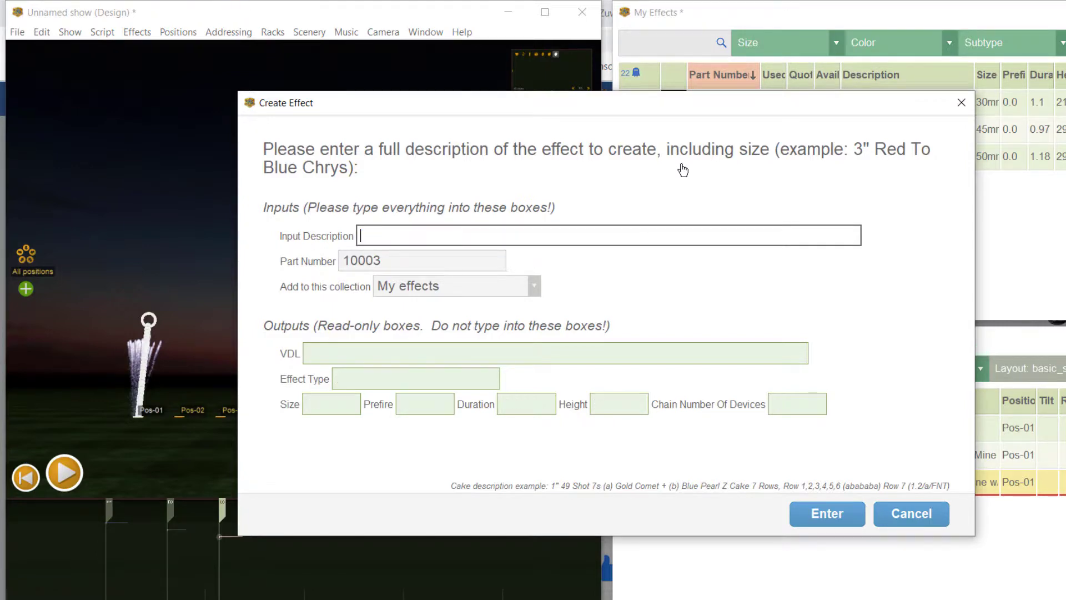
text(30)
text(gold)
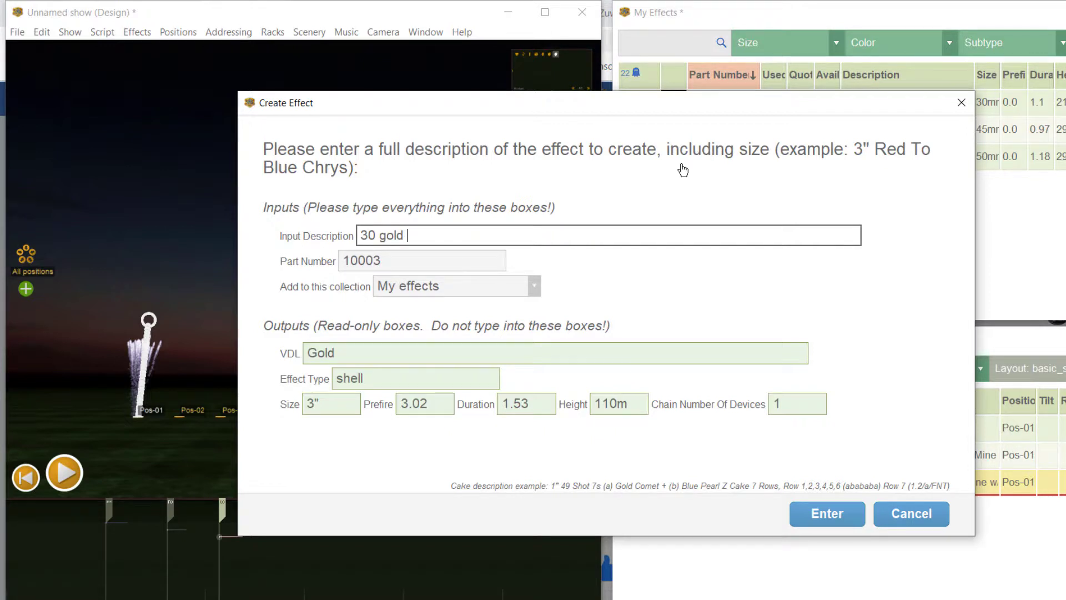
text( comet)
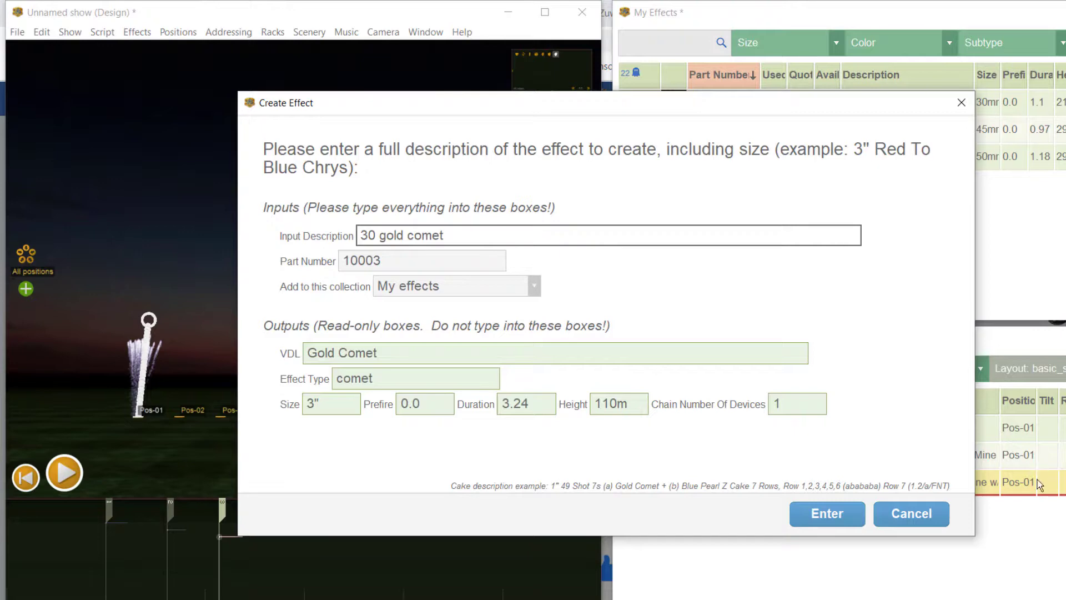
click(825, 514)
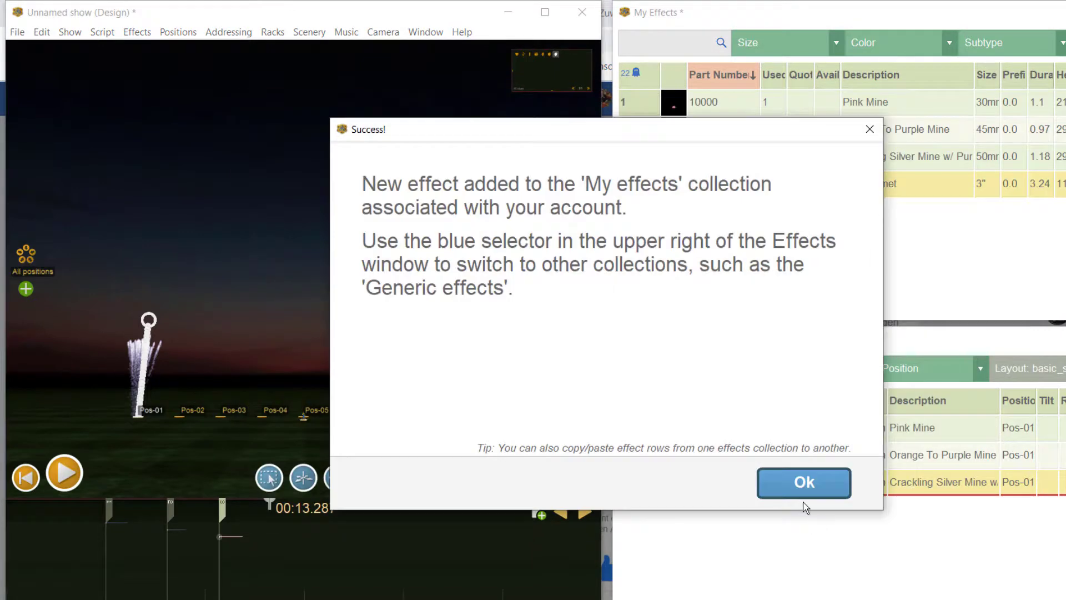
click(804, 484)
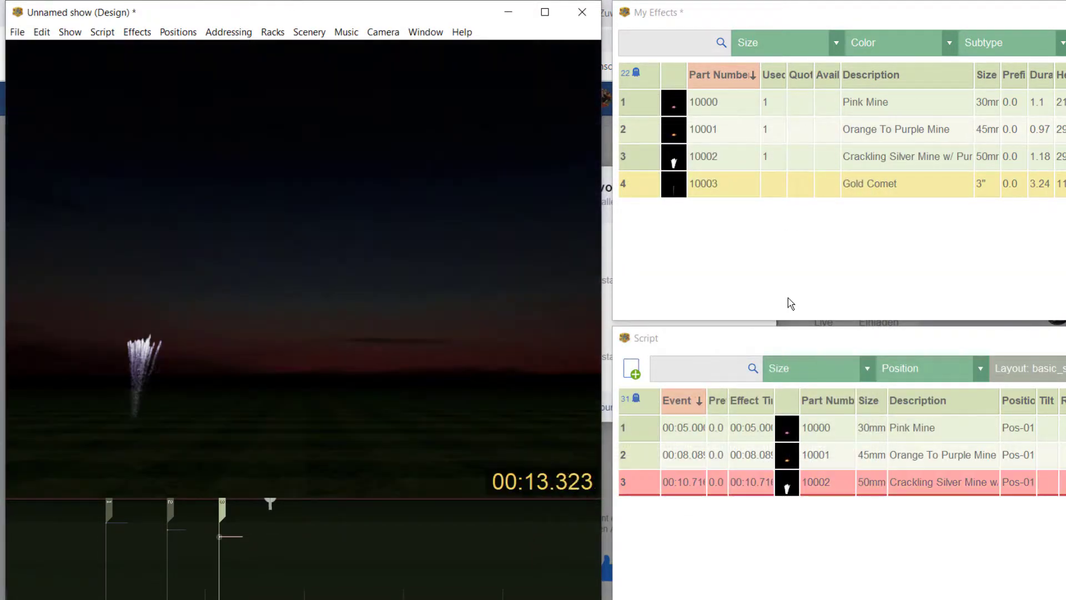
Step: Insert the Gold Comet at 00:13.902 on Pos-01, play its simulation and stop at 00:18.148
click(675, 191)
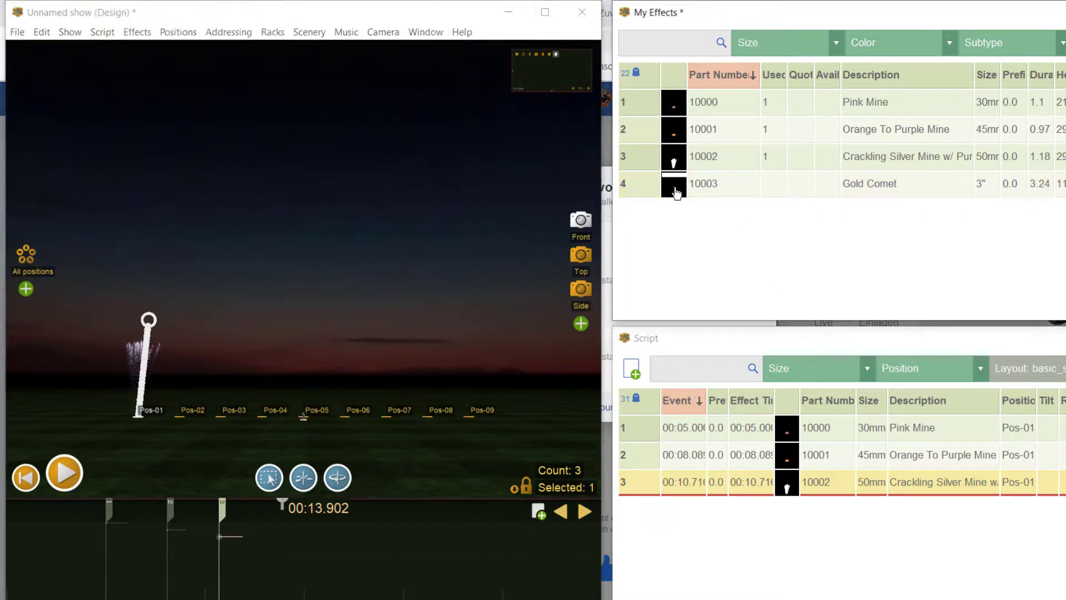
double_click(675, 192)
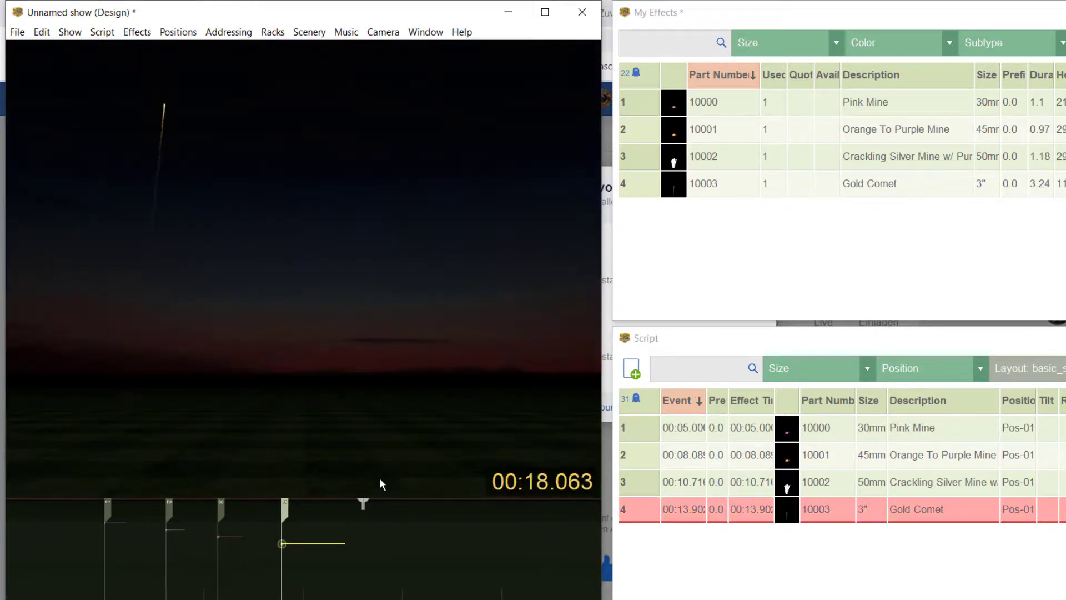
key(space)
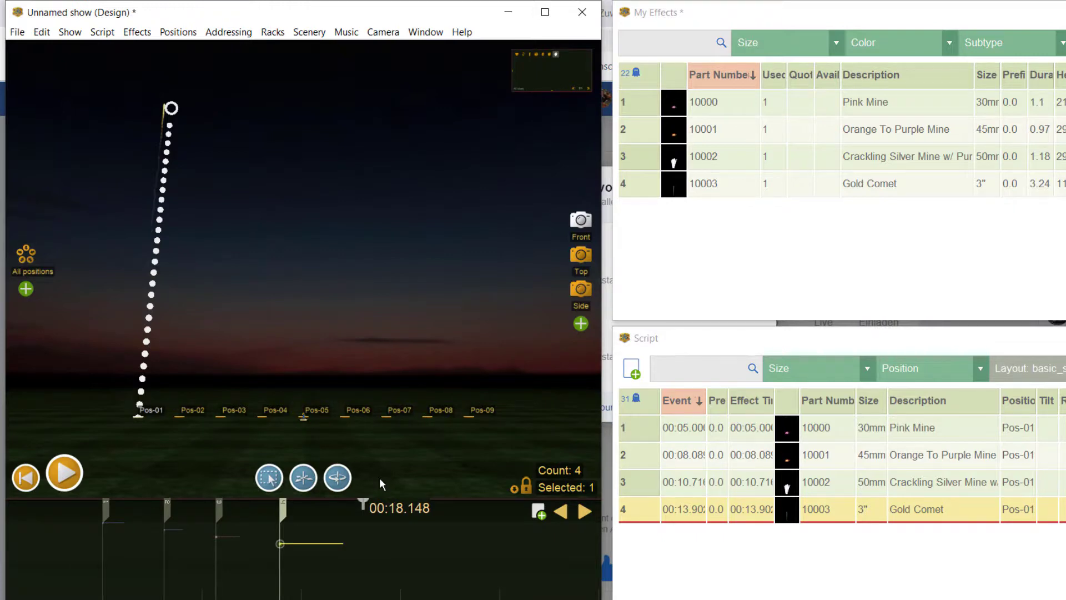
Step: Create a new effect with the description "50mm red tipped gold comet" in the My effects collection
key(ctrl+e)
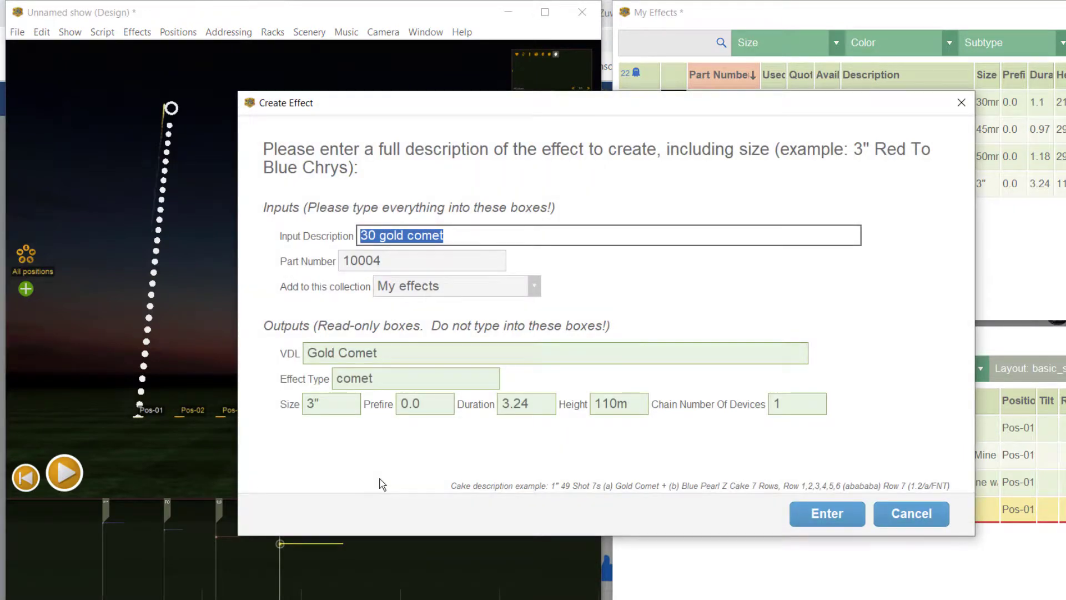
key(BackSpace)
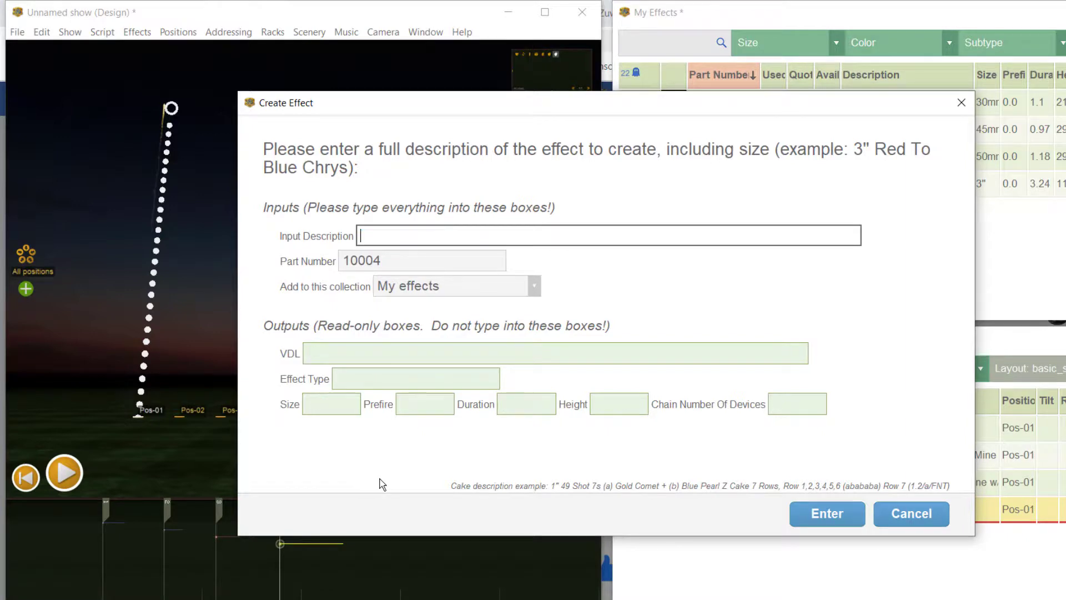
text(30)
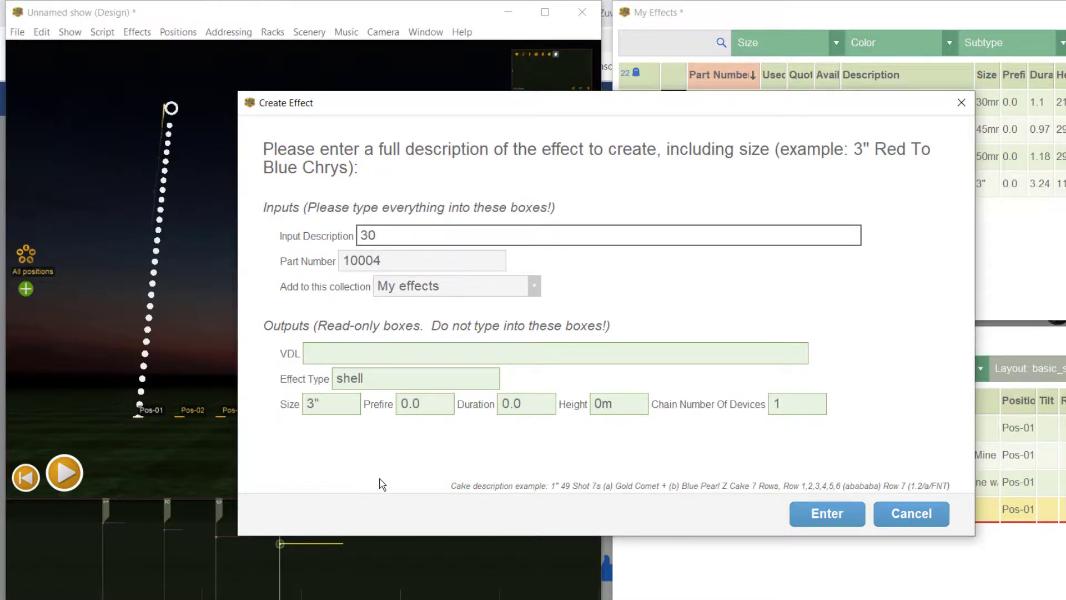
key(BackSpace)
key(BackSpace)
text(50mm red )
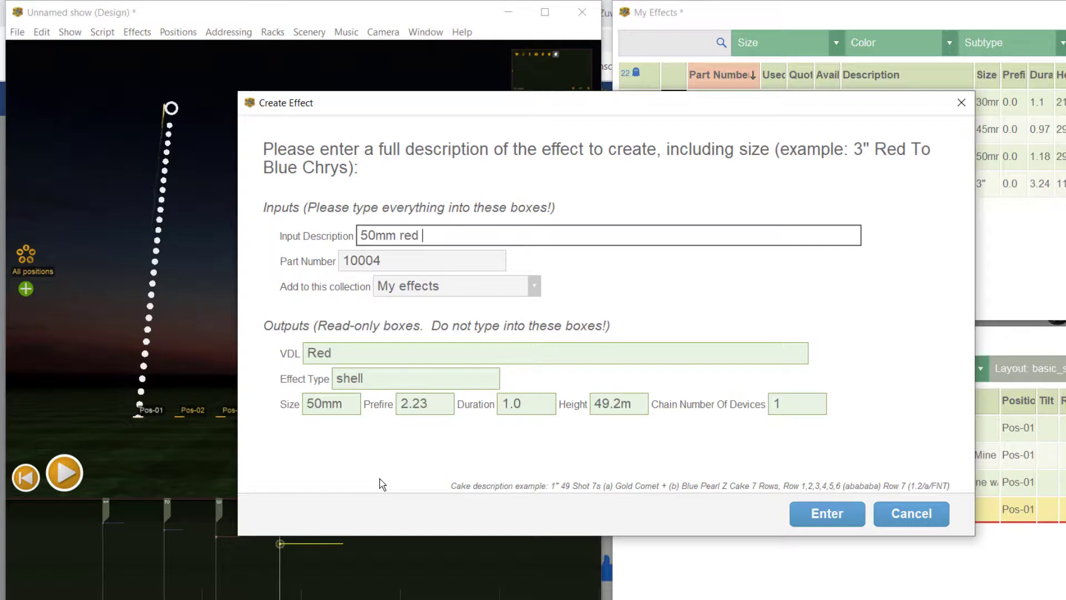
text(tipped gold c)
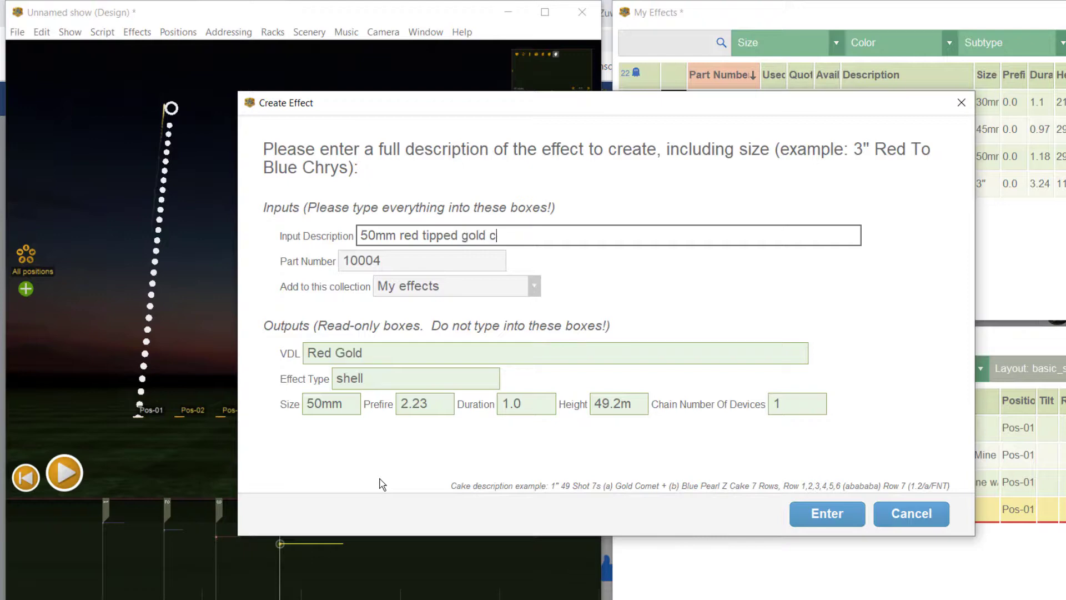
text(omet)
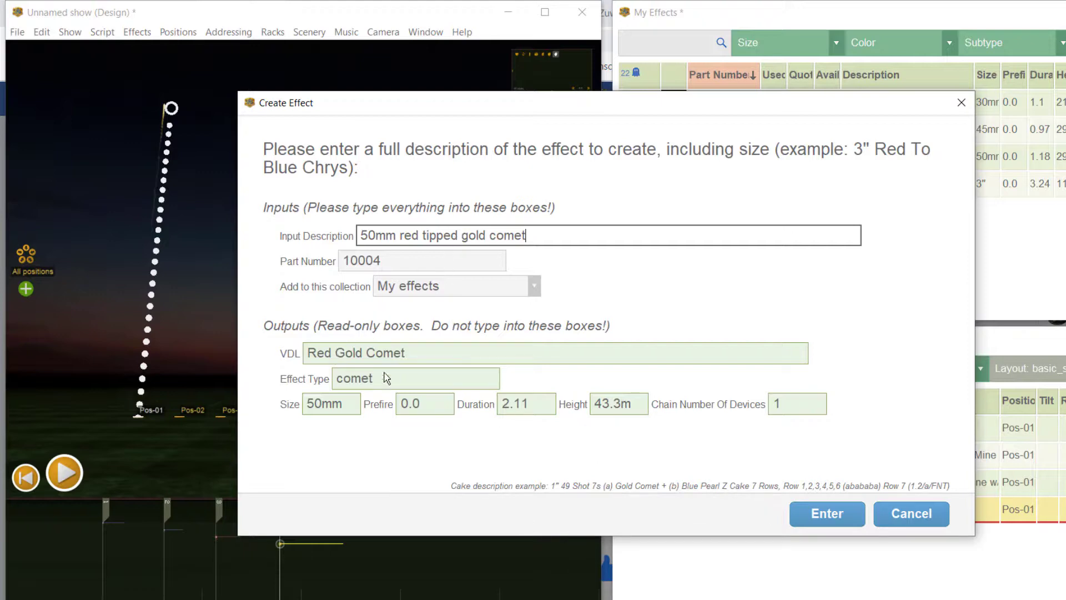
click(820, 517)
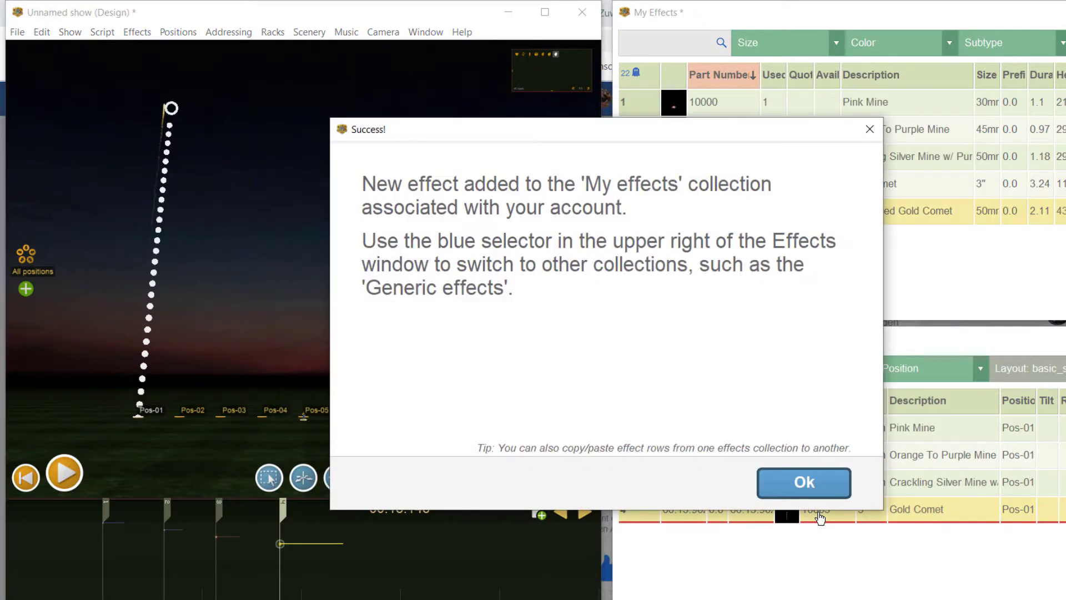
click(792, 480)
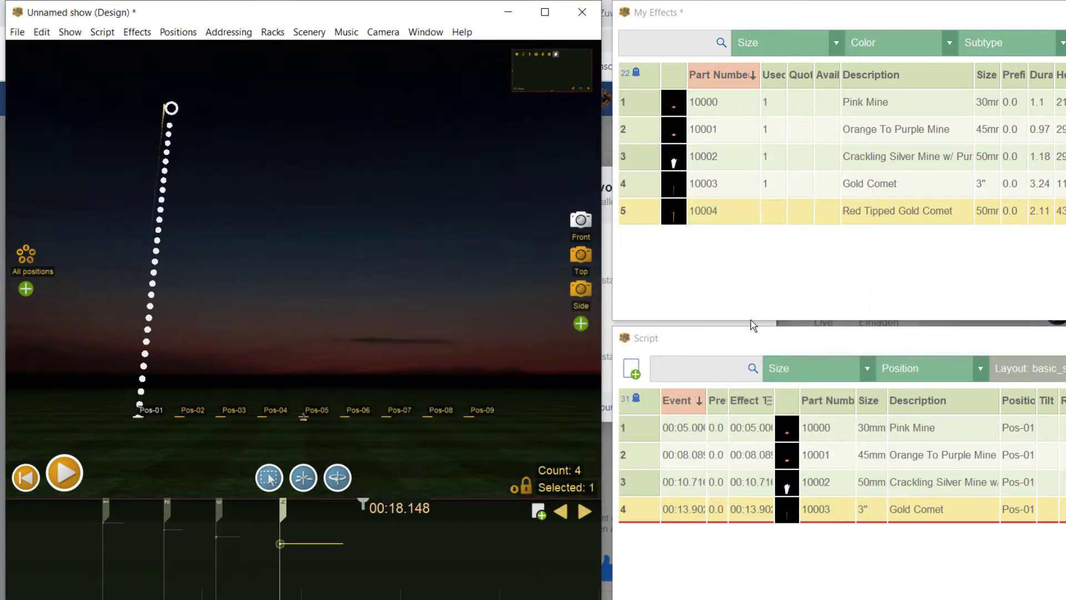
Step: Insert the Red Tipped Gold Comet at 00:18.148 on Pos-01 and move the playhead to 00:21.392
click(673, 221)
double_click(674, 222)
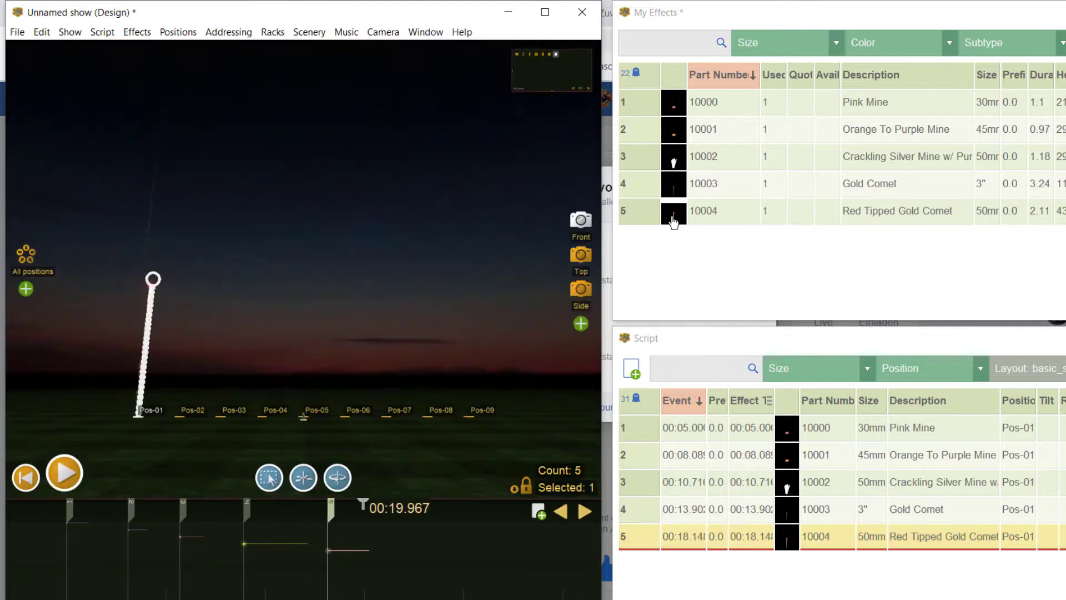
click(391, 515)
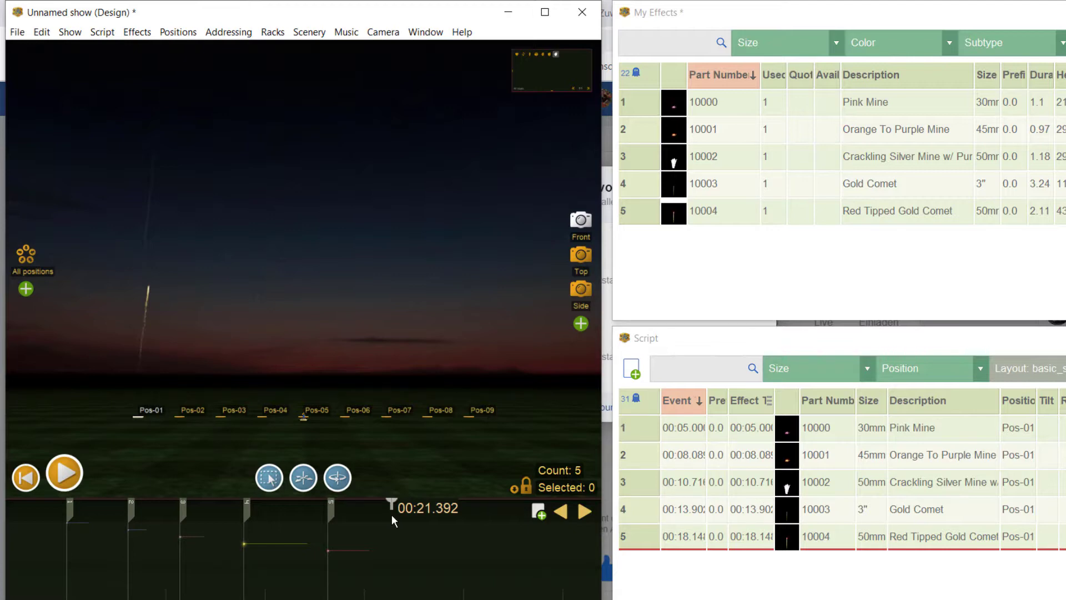
Step: Create a new effect with the description "50mm red comet w/ silver tail w/ purple mine" in the My effects collection
key(ctrl+e)
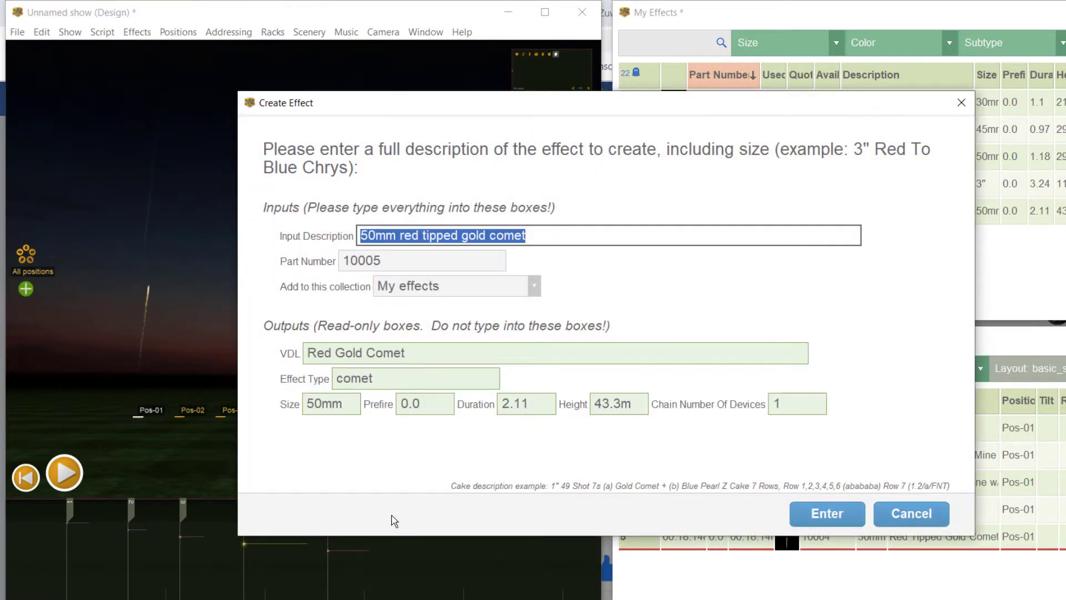
key(BackSpace)
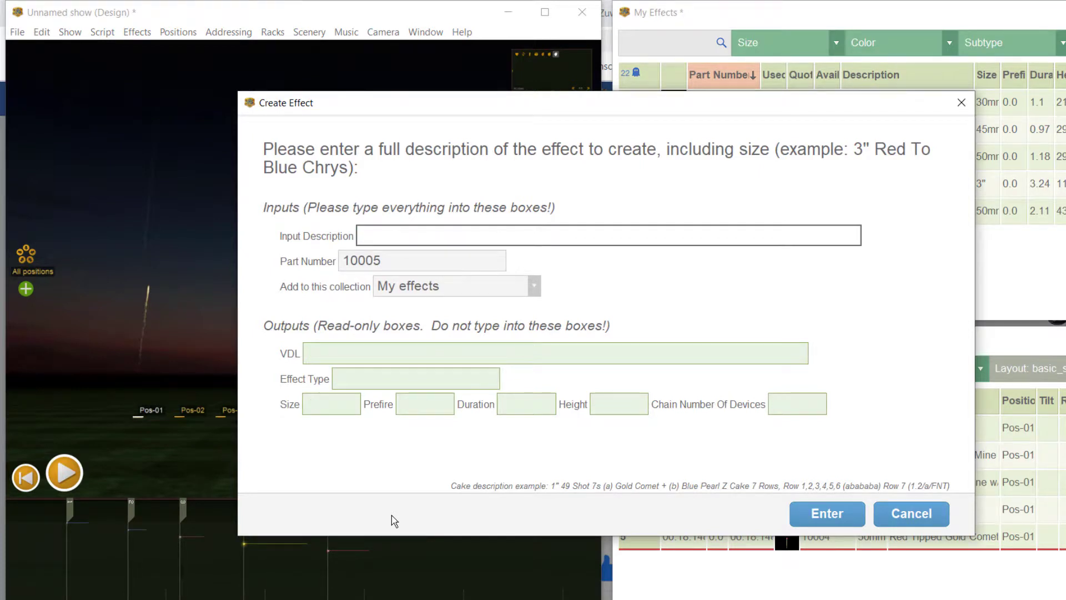
text(50mm )
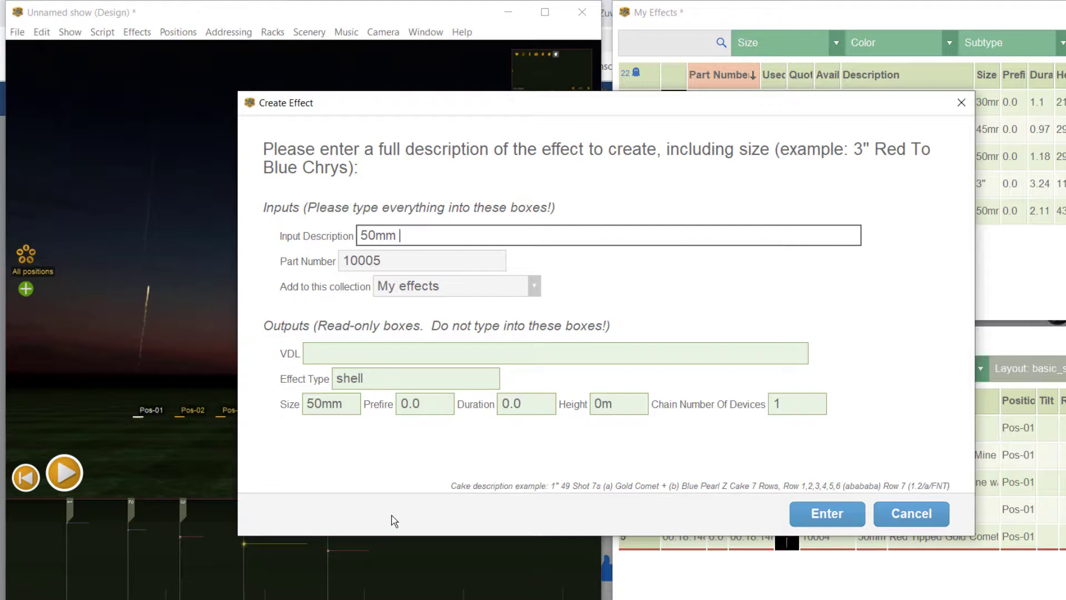
text(red )
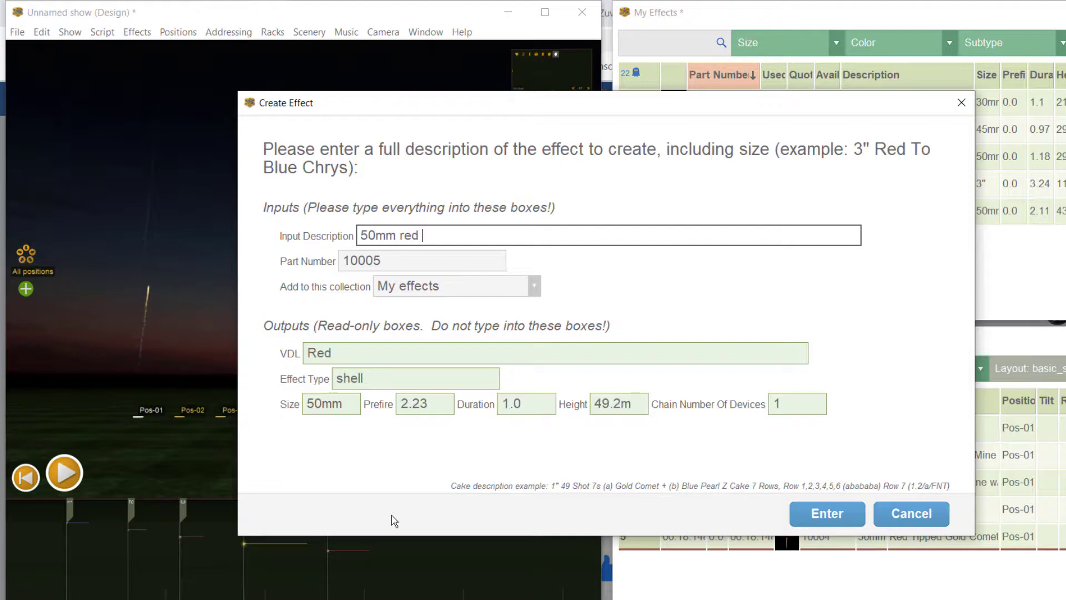
text(comet )
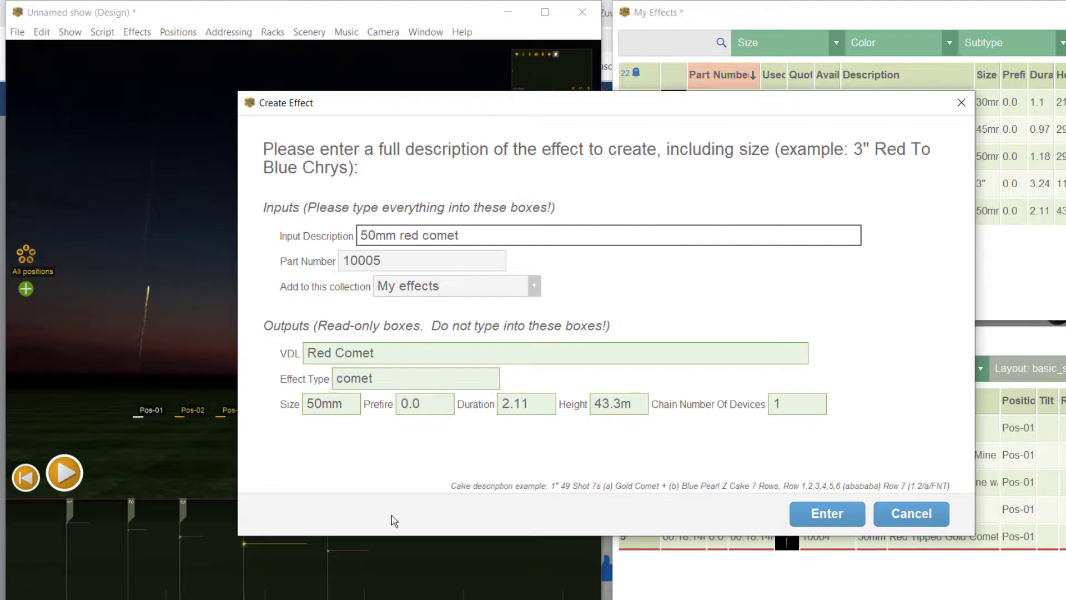
text(w/ silver tail)
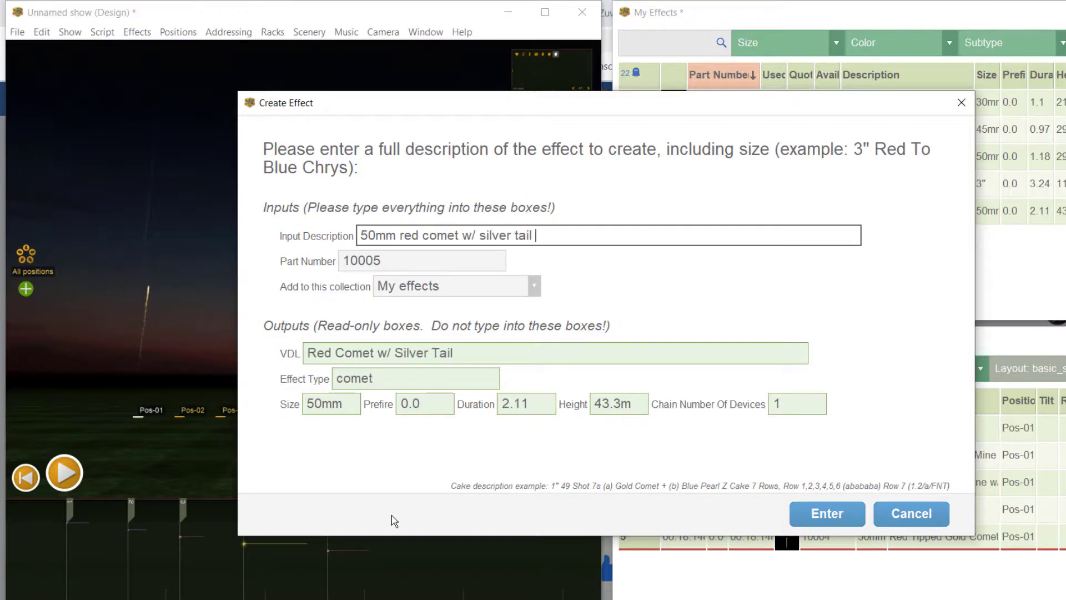
text( w/ purple)
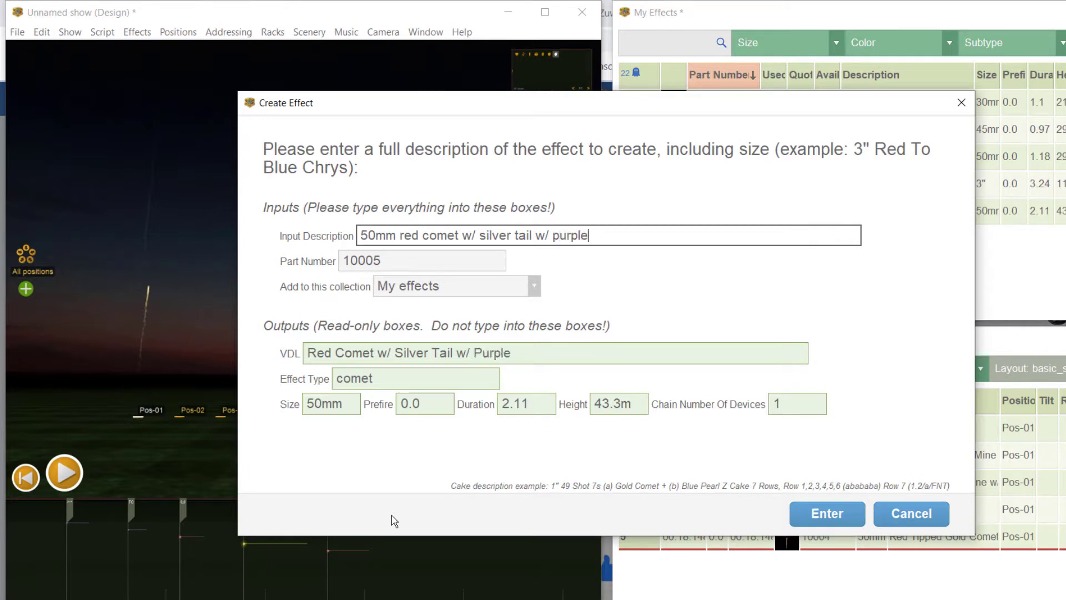
text( mine)
click(838, 521)
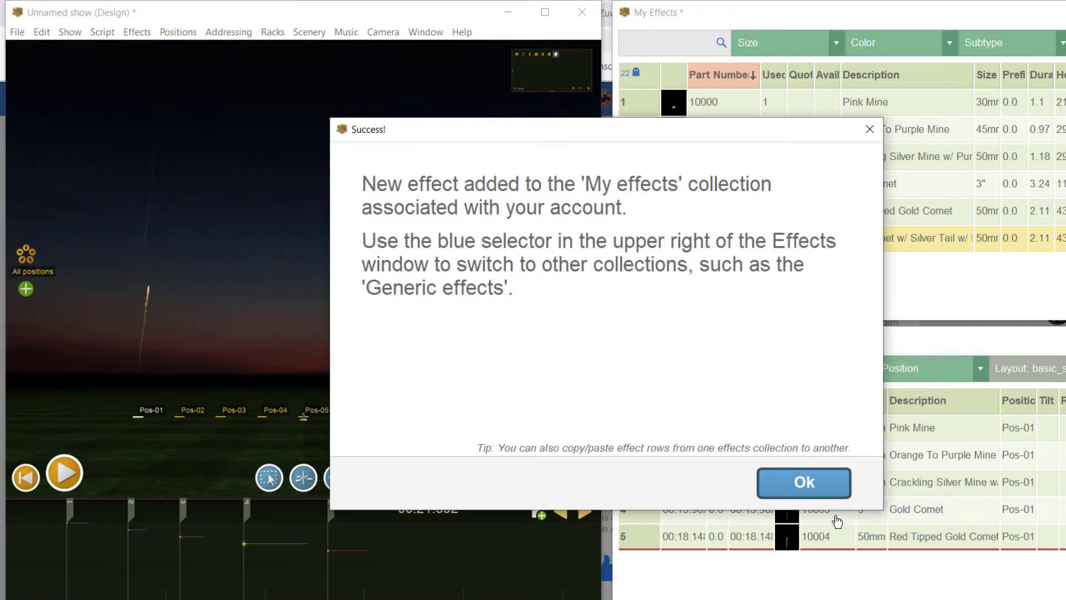
click(792, 482)
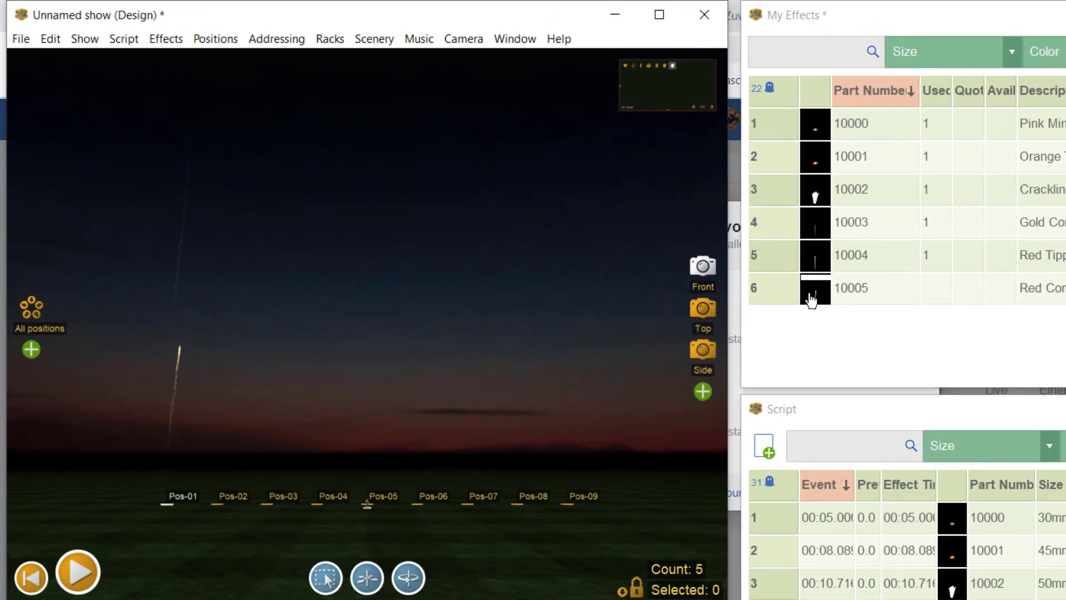
Step: Insert the red comet with silver tail at 00:21.392 on Pos-01 and narrow the VDL column in the effects table
double_click(670, 246)
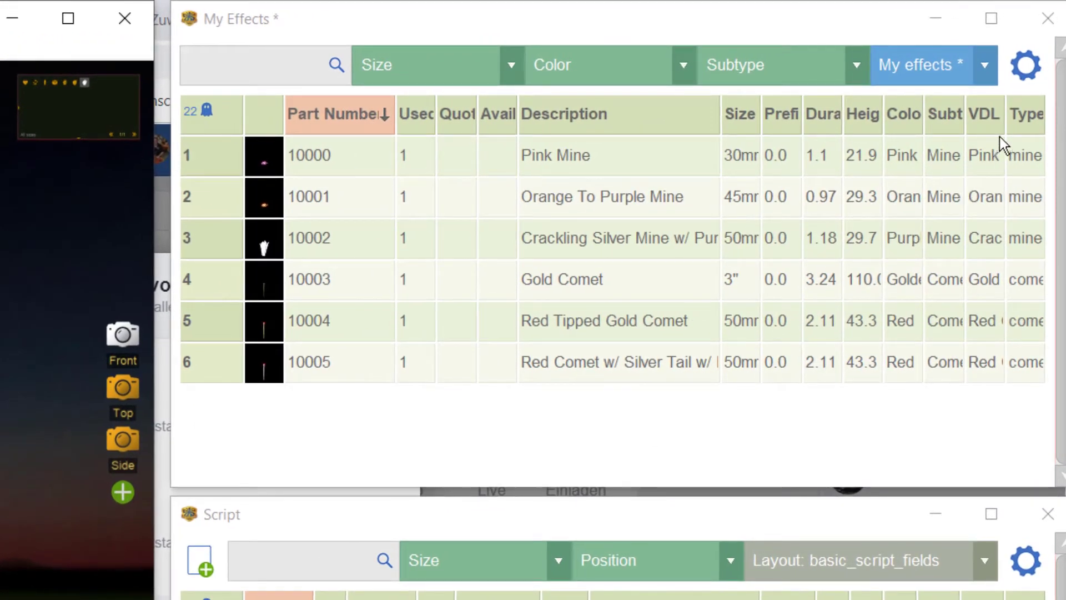
drag(1005, 136, 874, 136)
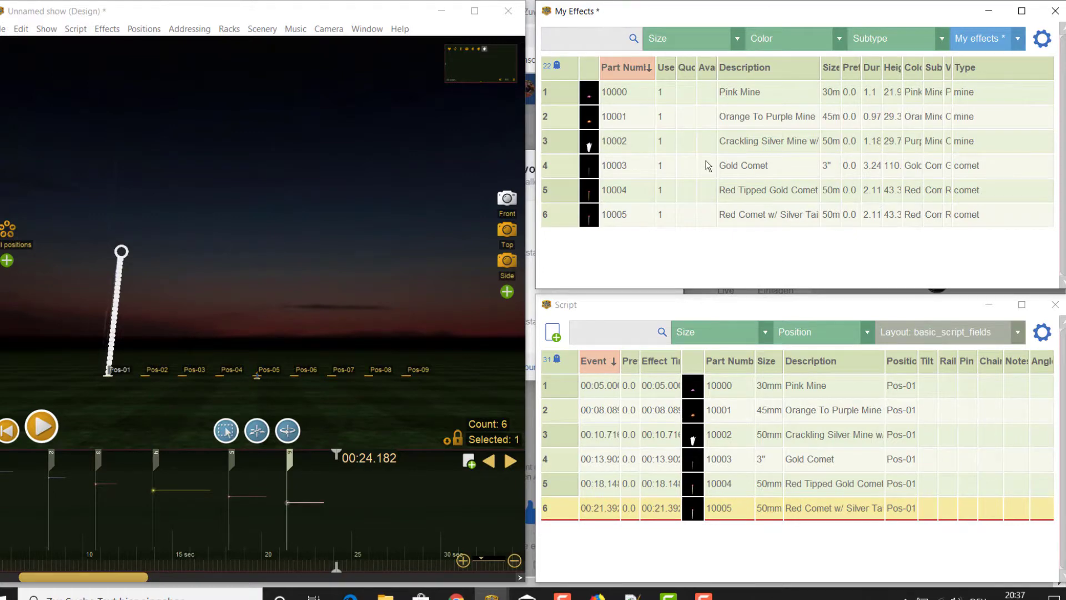
Step: Edit the Pink Mine's simulation description to "30mm Pink Mine single shot" and update the changed effect in open shows
right_click(560, 90)
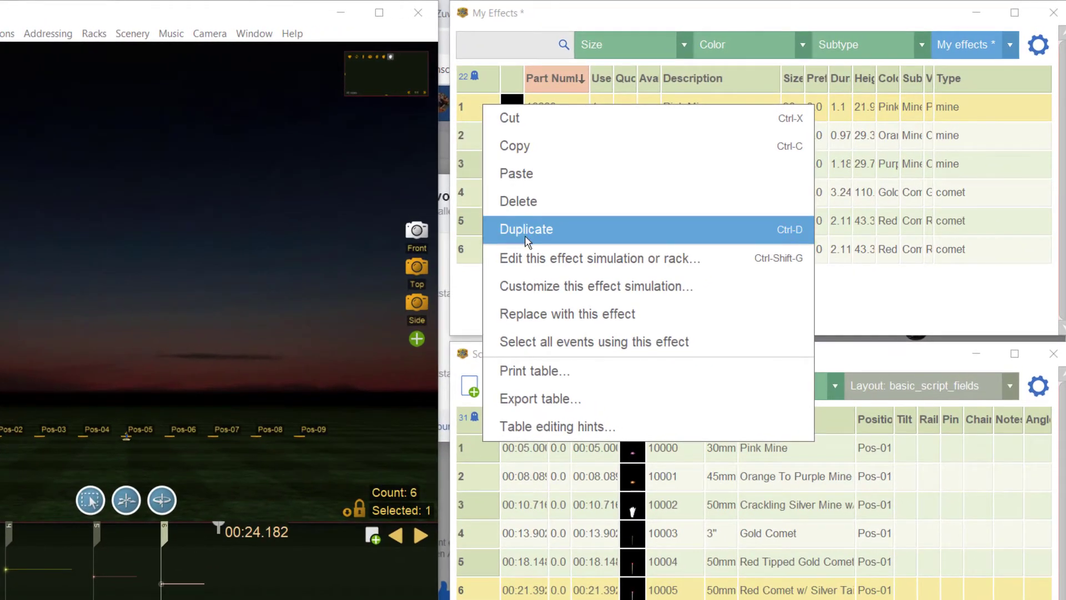
click(520, 253)
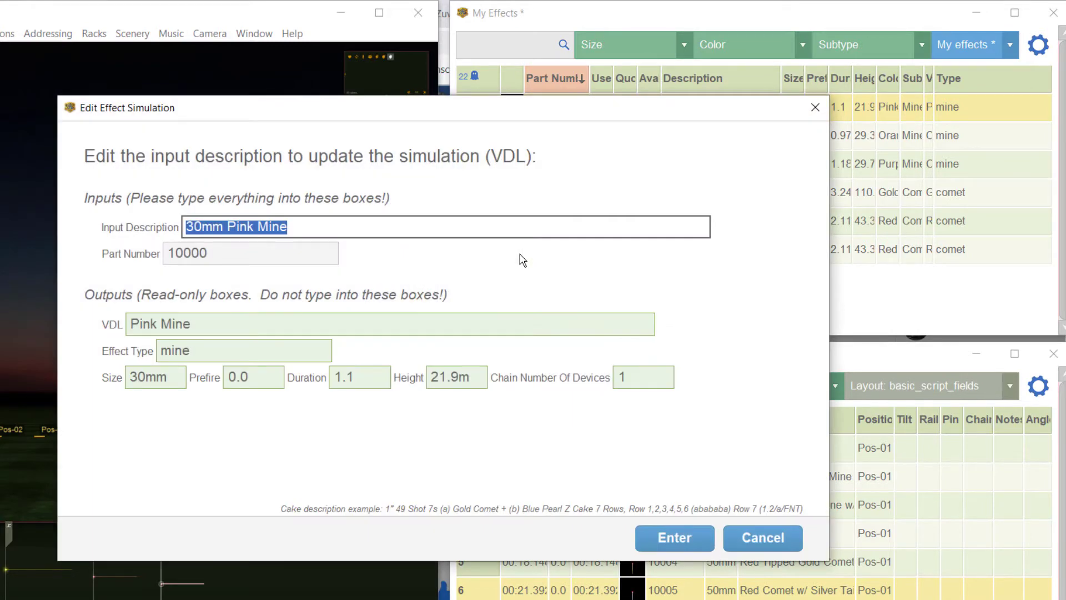
click(342, 227)
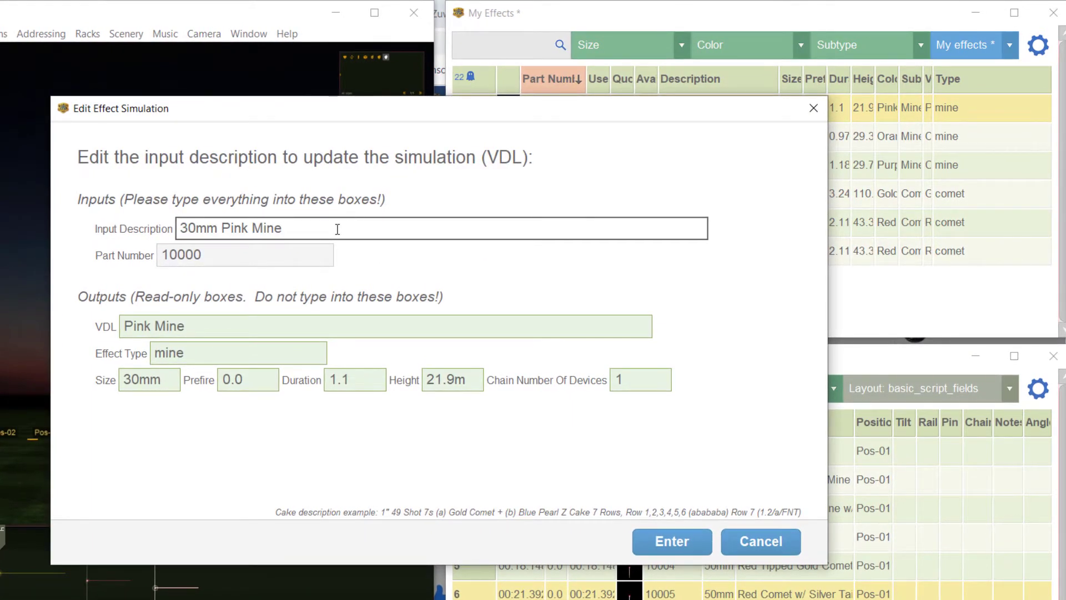
text(single shot)
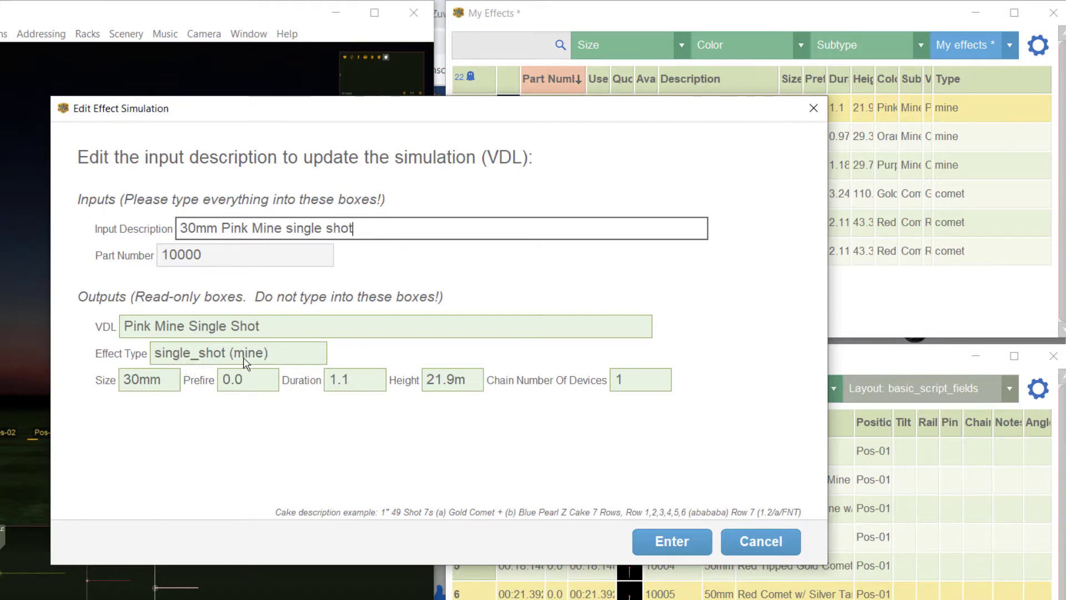
click(661, 541)
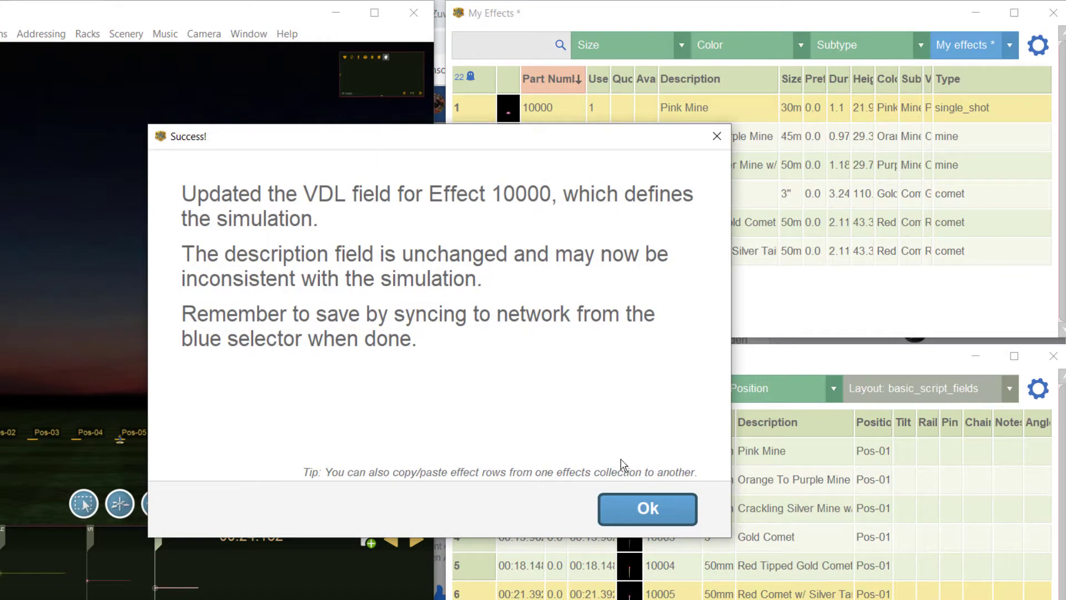
click(636, 510)
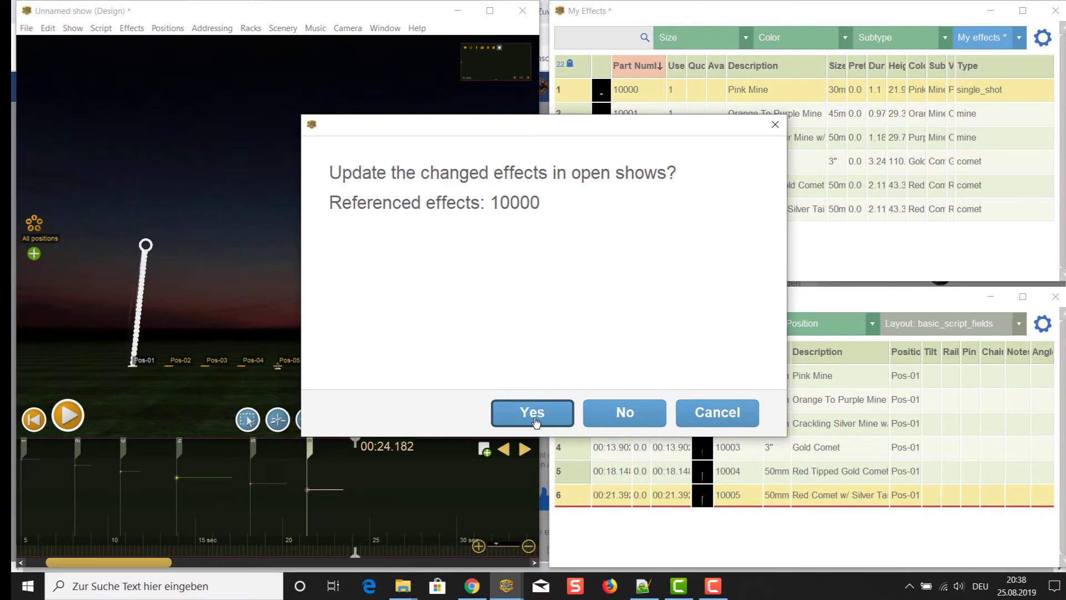
click(534, 417)
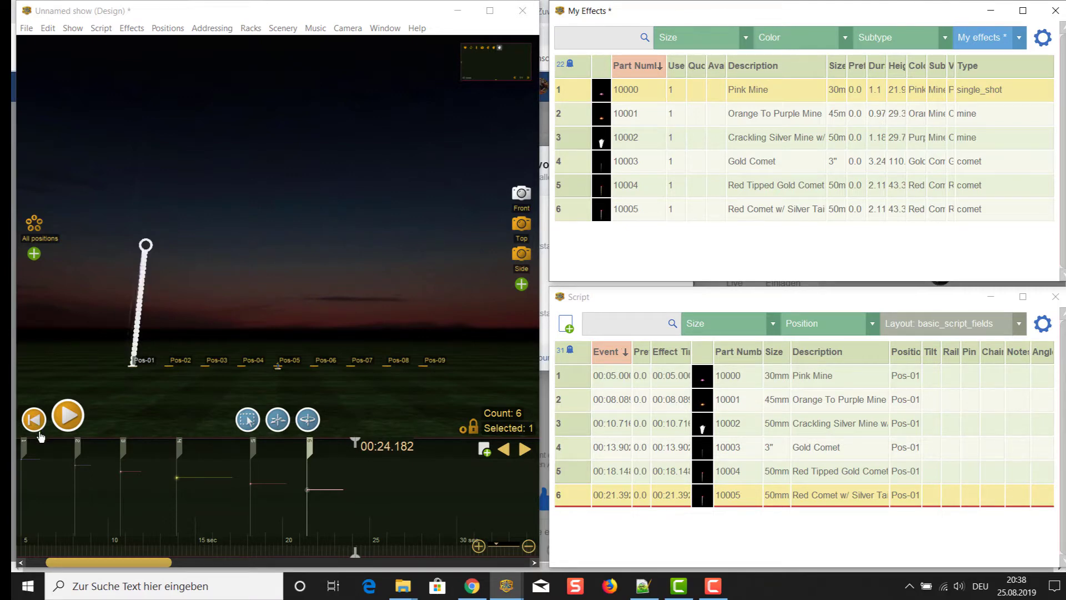
Step: Play the show from the beginning through the Pink Mine and pause before the second effect
click(32, 421)
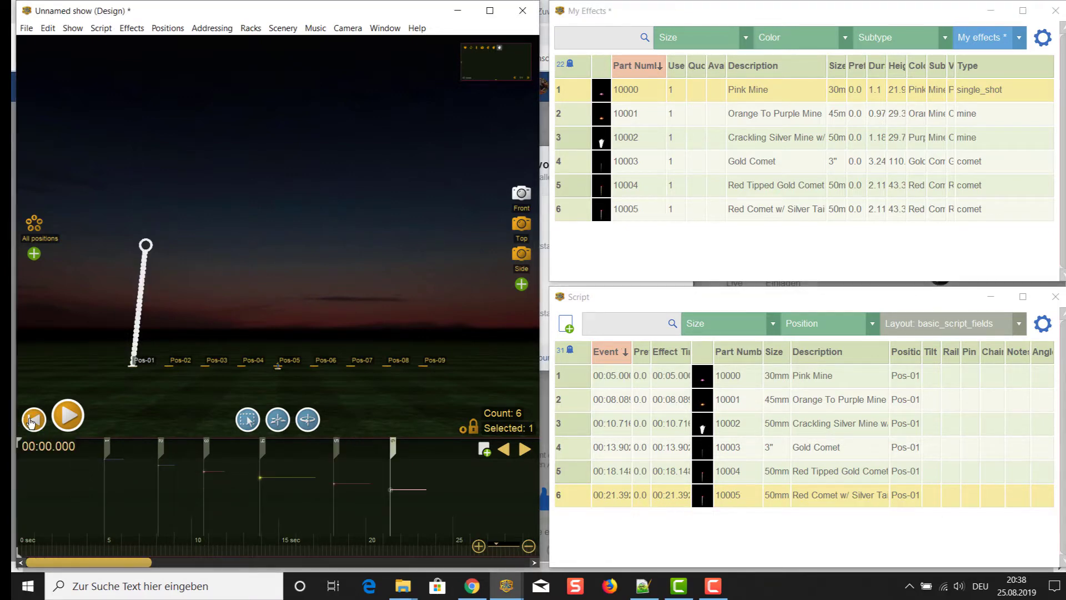
key(space)
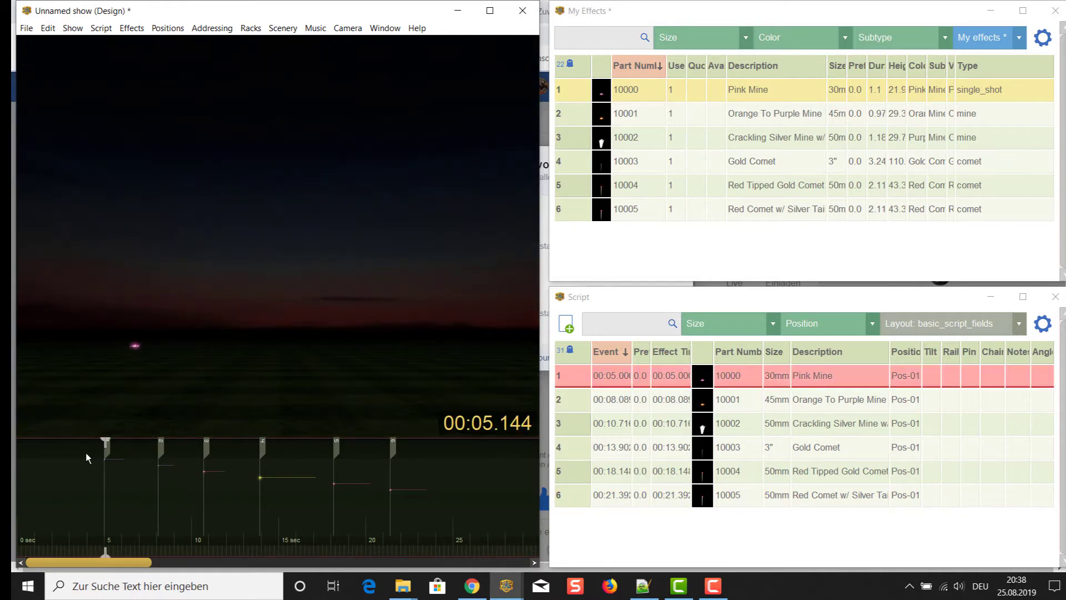
key(space)
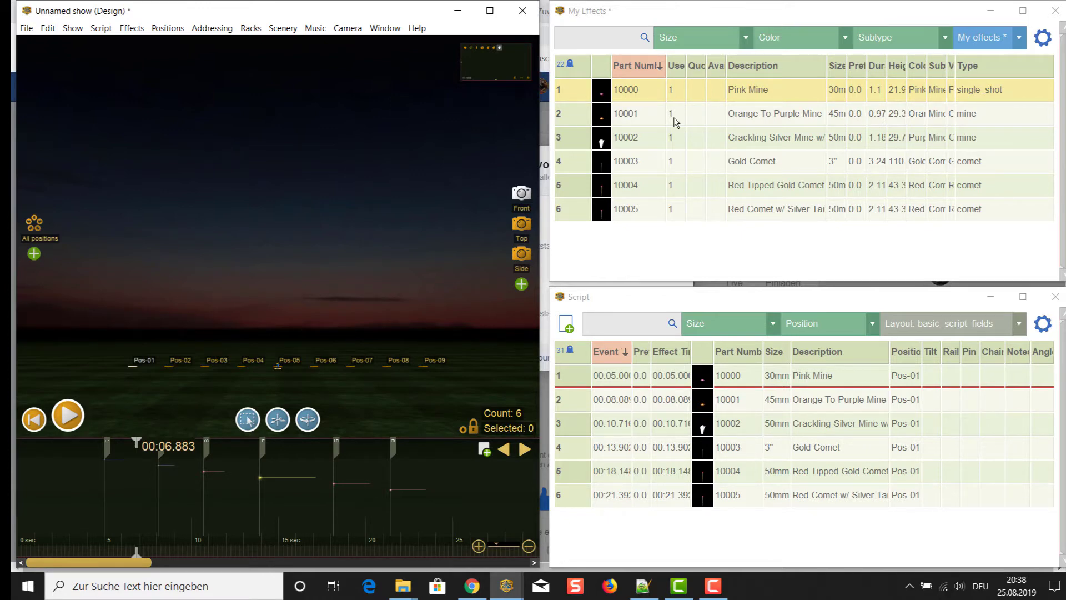
Step: Copy the Pink Mine's single_shot type to effects 10001 through 10005 and update the changed effects in open shows
click(571, 94)
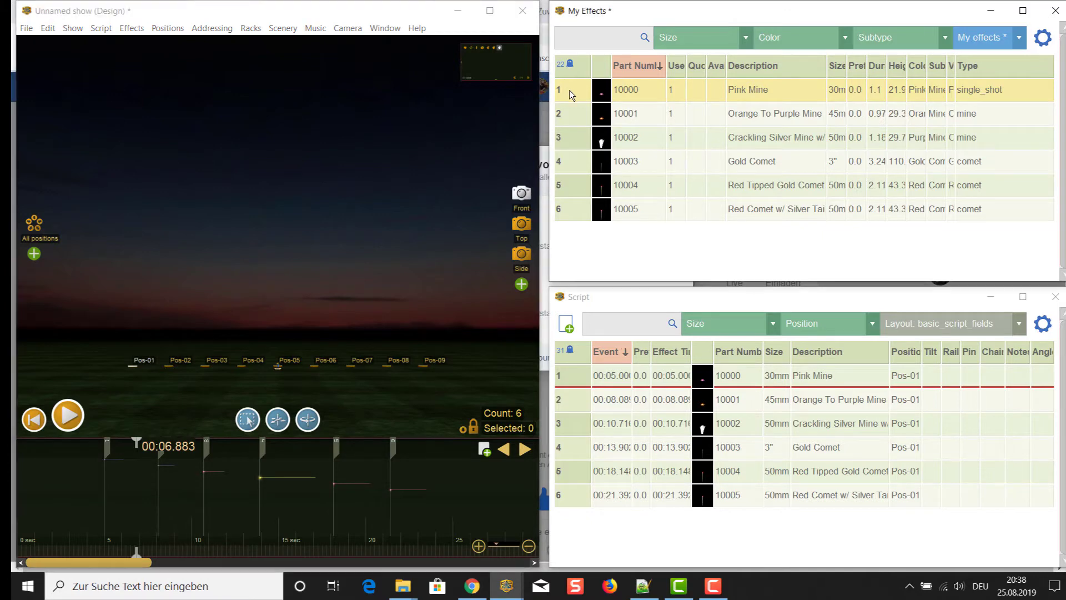
click(990, 93)
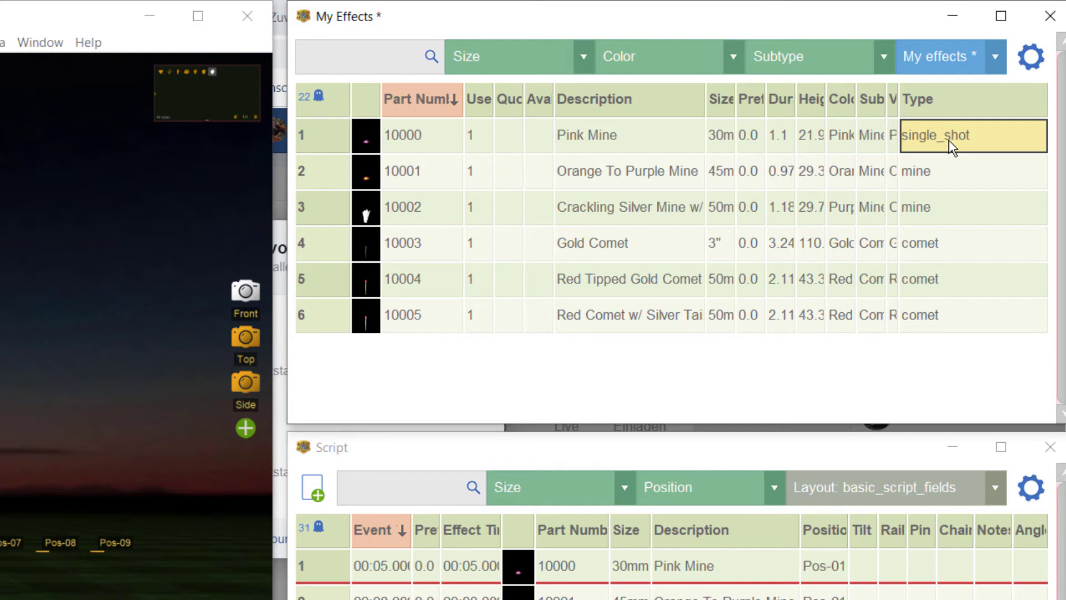
right_click(928, 145)
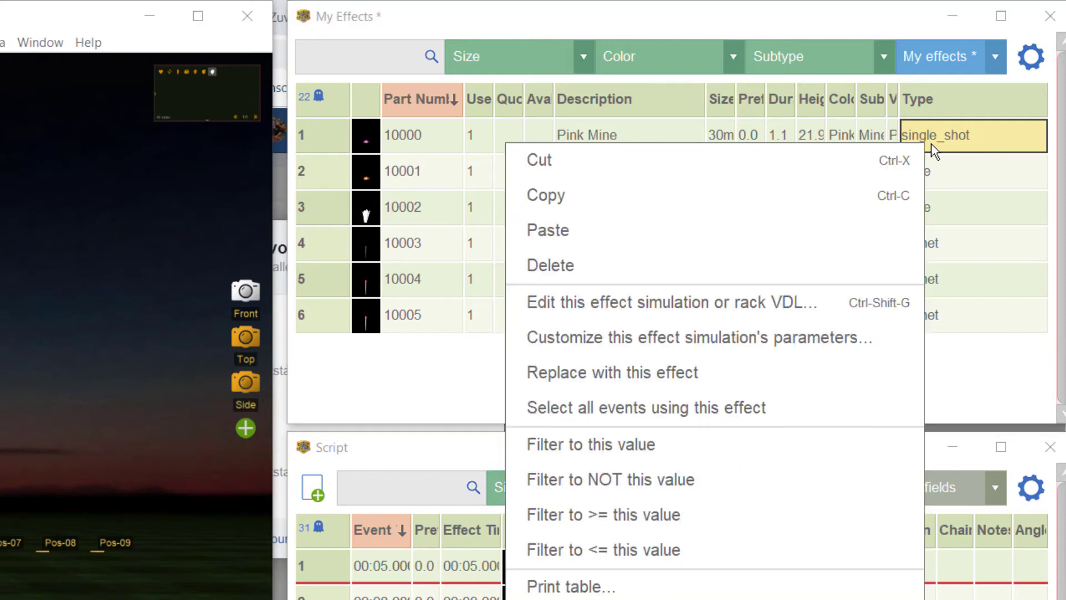
click(848, 201)
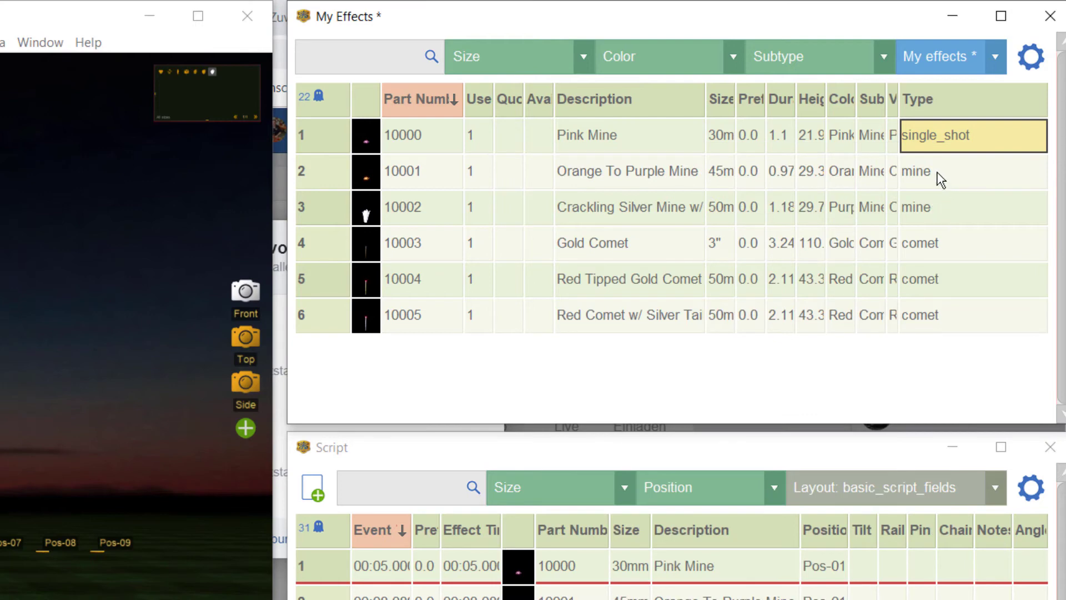
drag(938, 173, 948, 315)
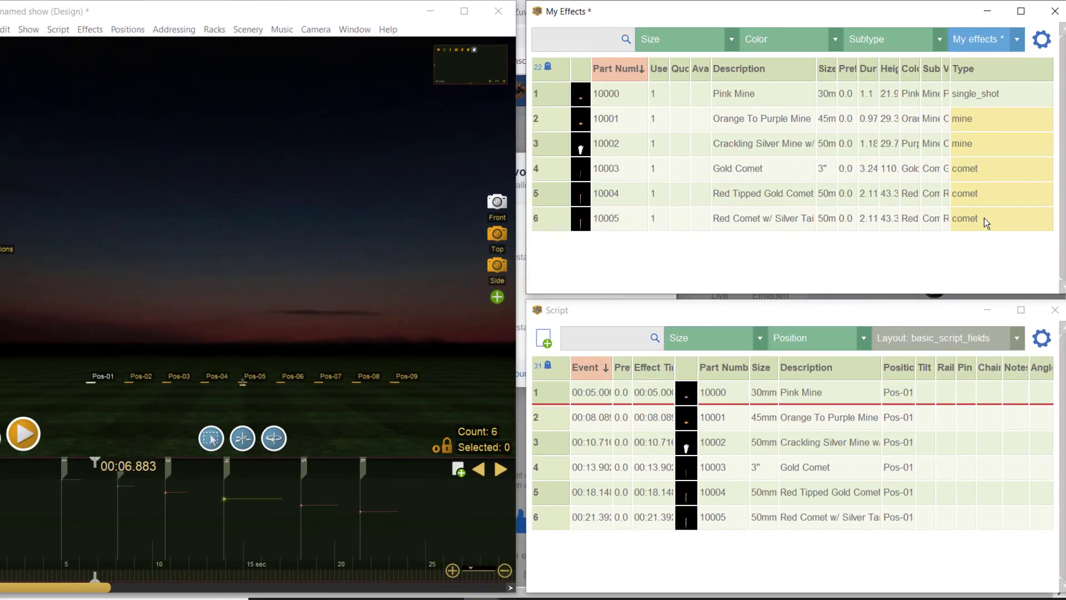
right_click(984, 217)
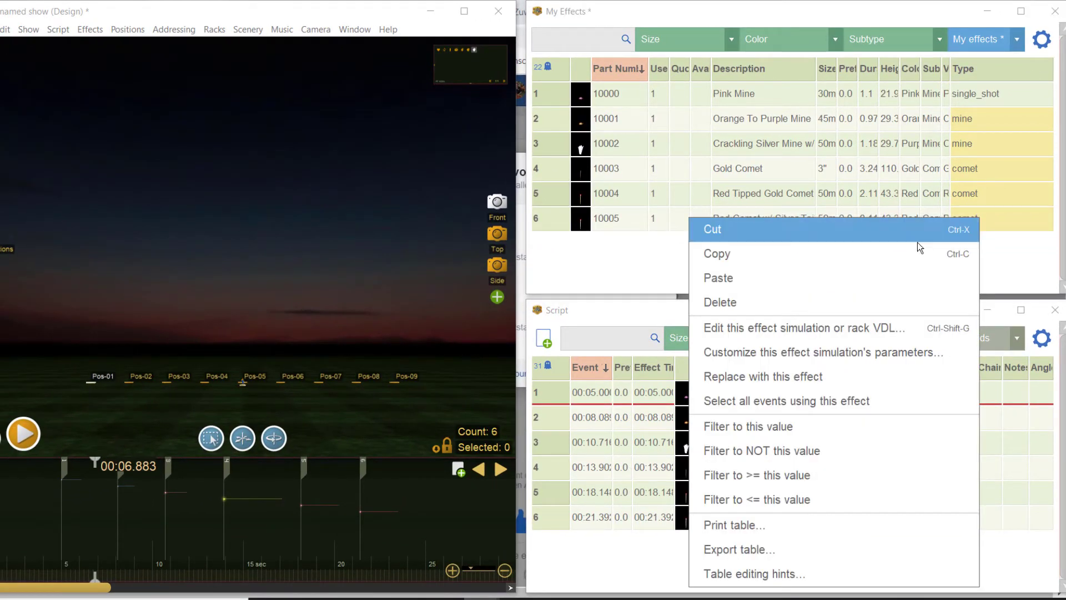
click(903, 277)
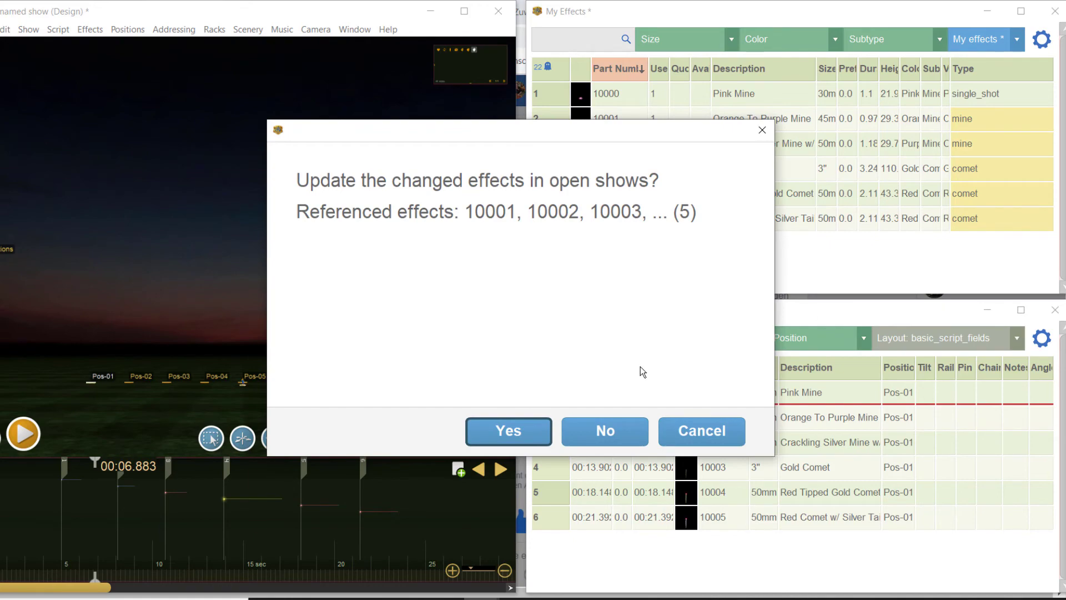
click(528, 439)
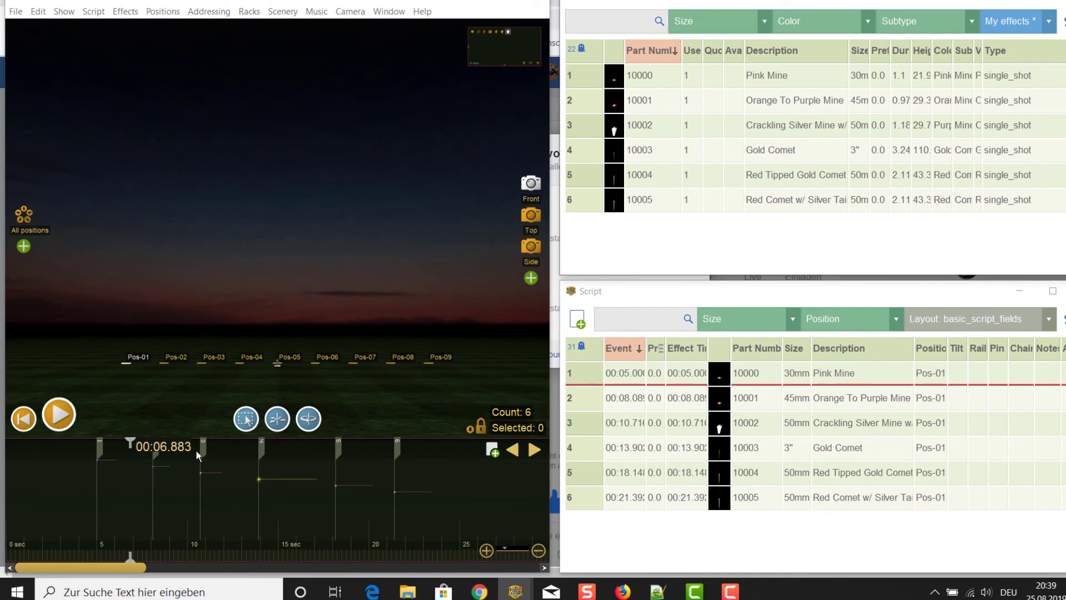
Step: Play the remaining mines and comets from the current playhead and pause after the last comet
click(54, 417)
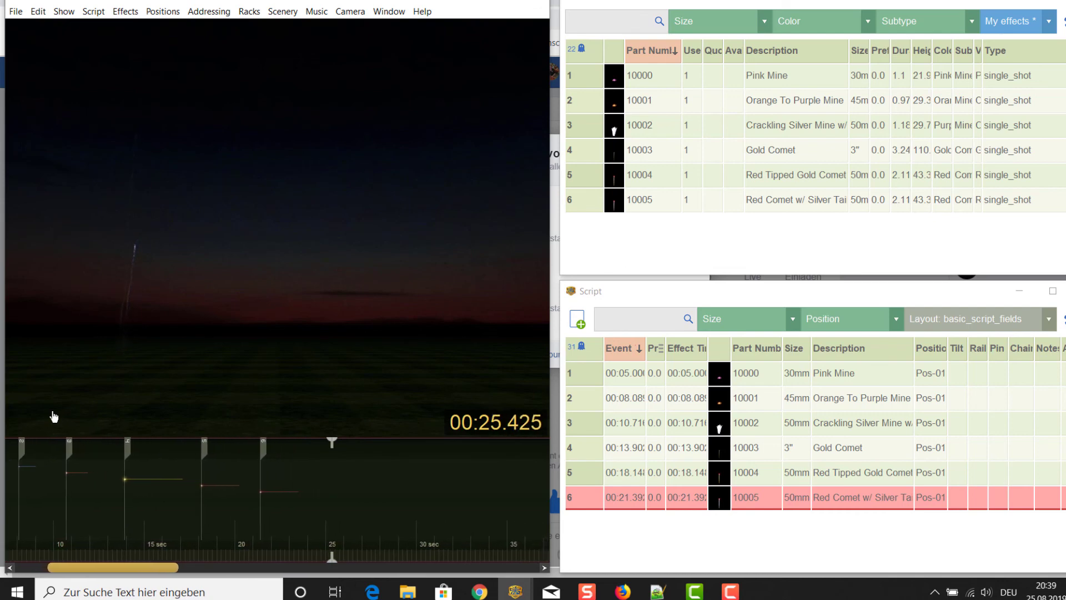
click(54, 416)
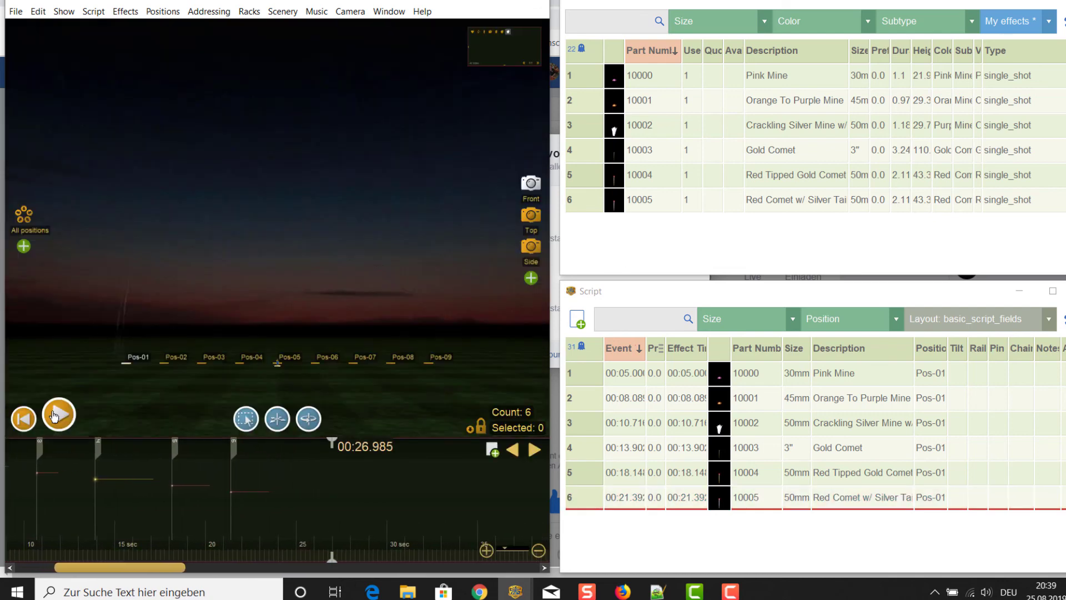